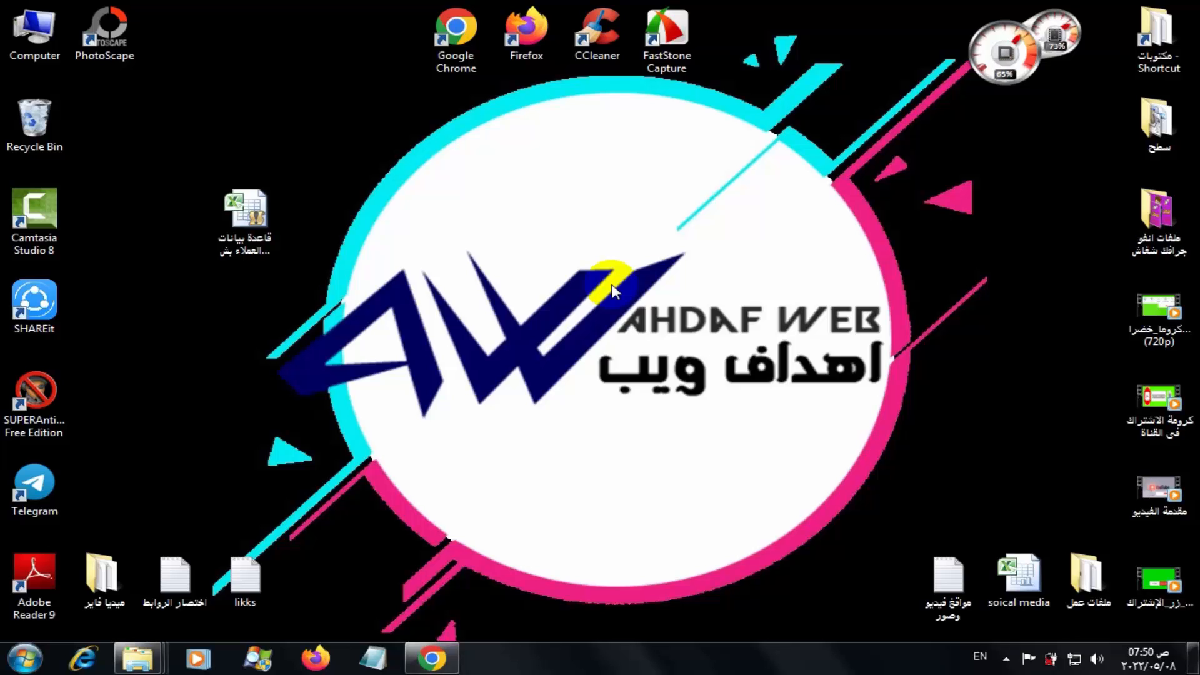
Open the customer database workbook and dismiss the Activation Wizard to reveal the login screen
click(239, 220)
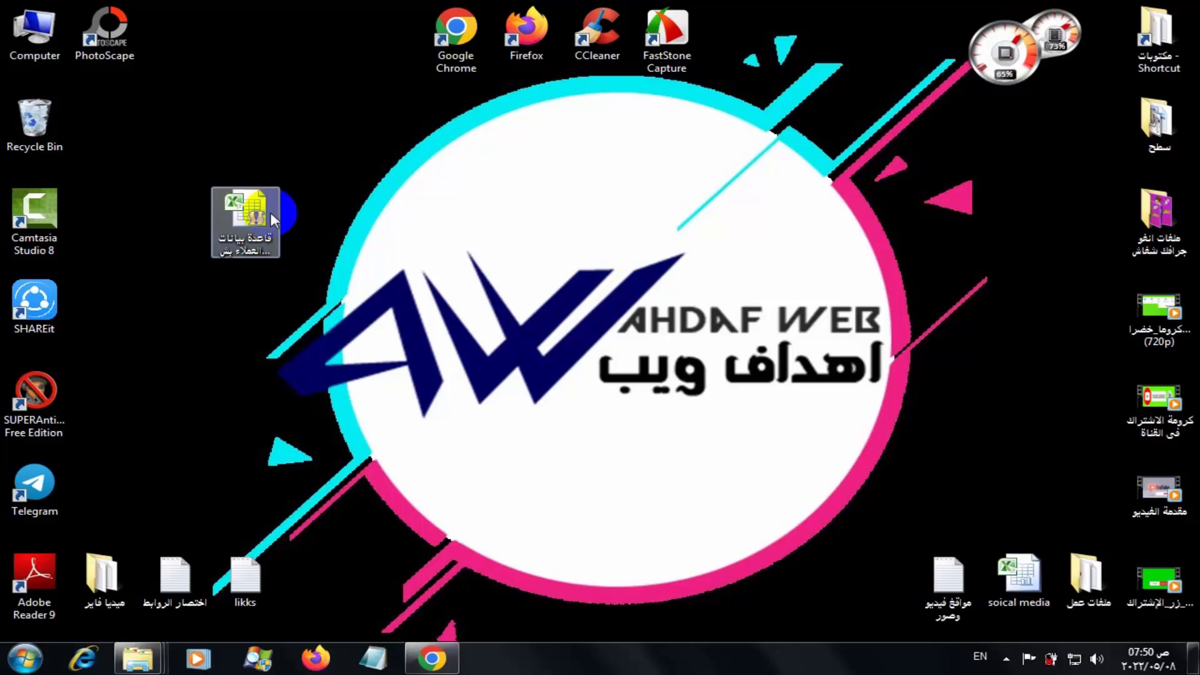
double_click(239, 220)
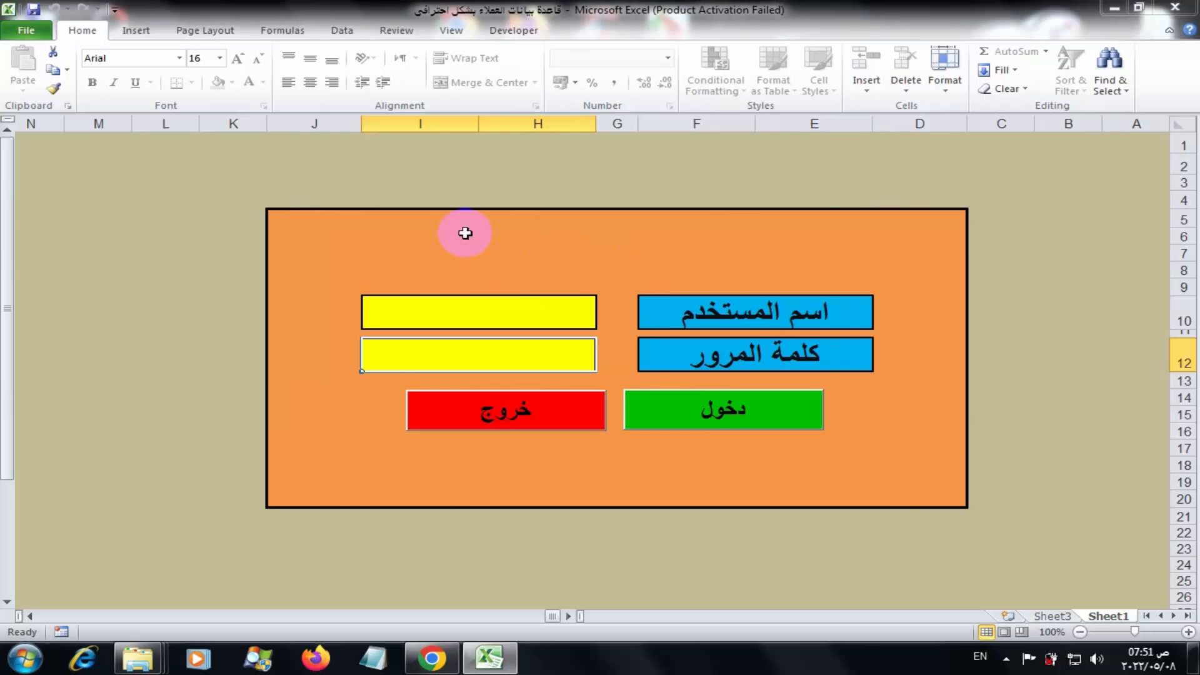
click(789, 487)
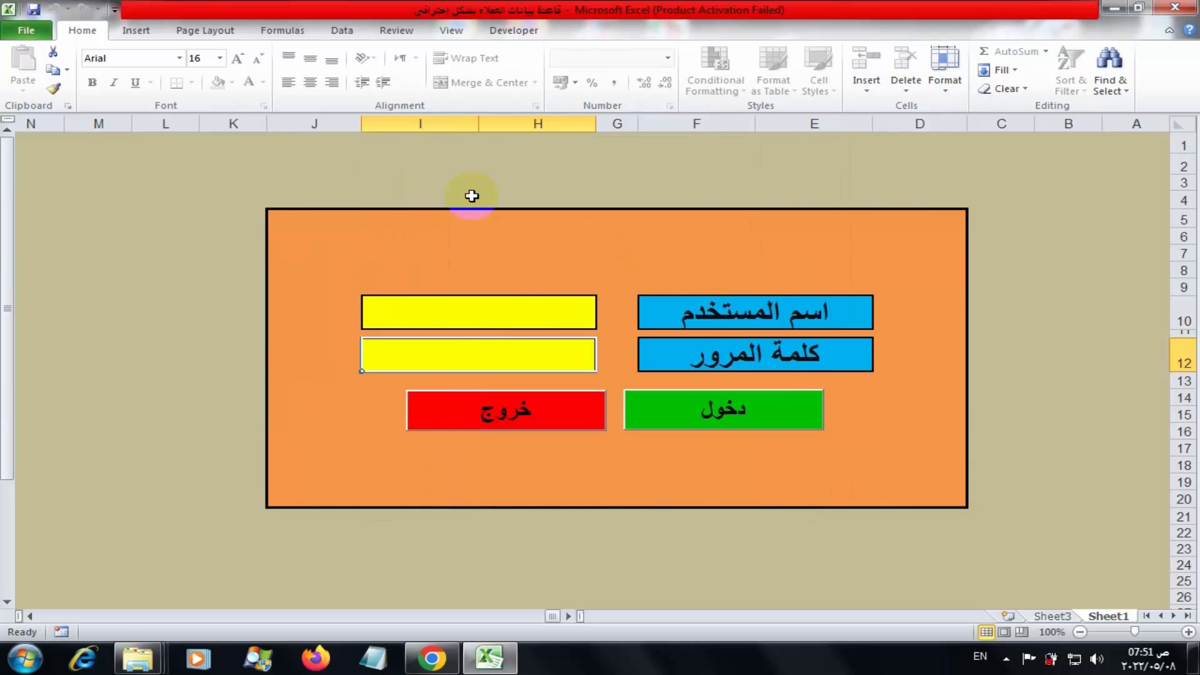
click(138, 233)
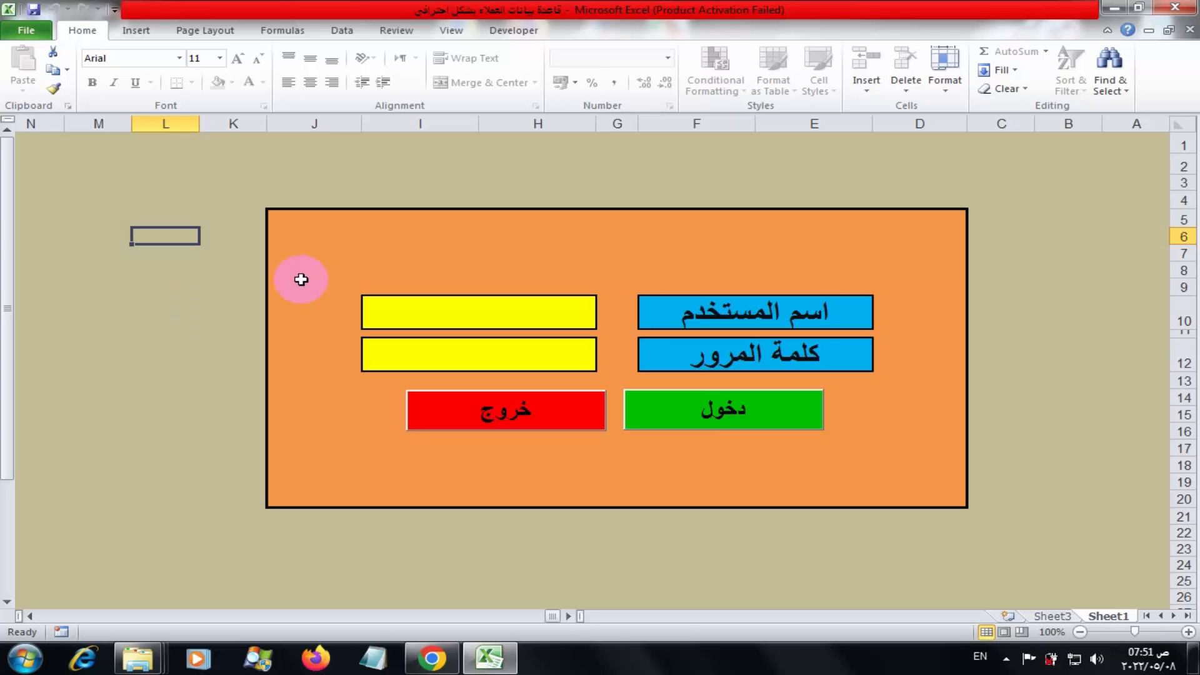
Enter the username in Arabic into the login form's username cell
double_click(443, 311)
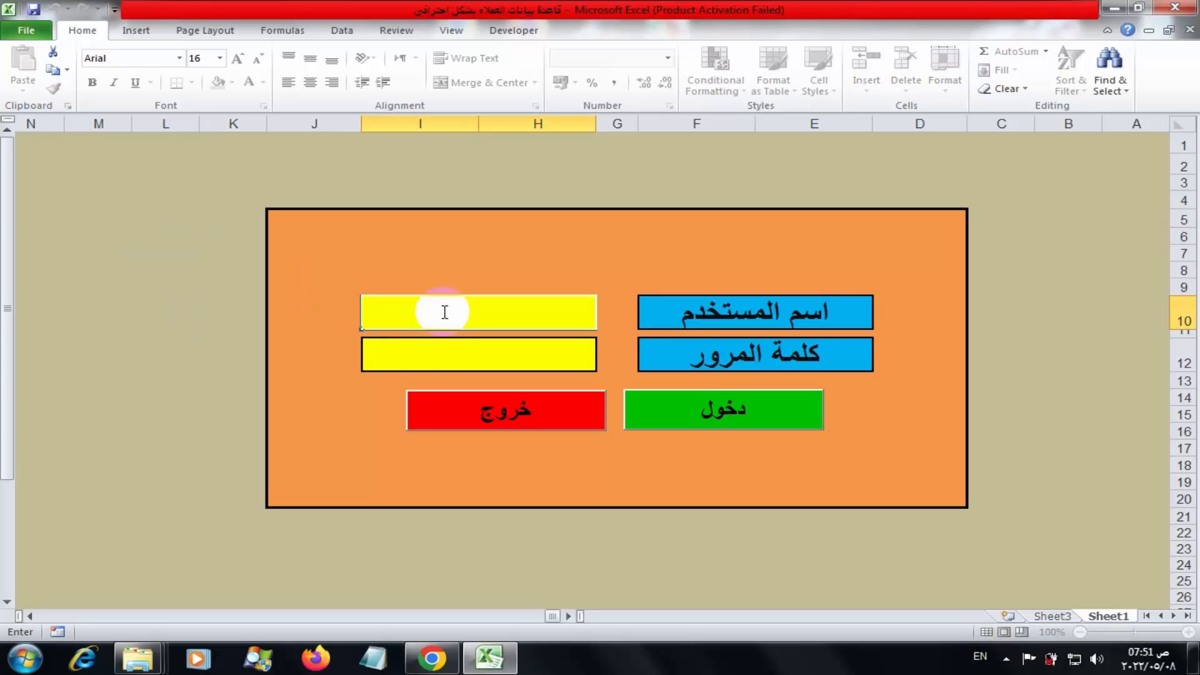
text(vhf)
key(BackSpace)
key(BackSpace)
key(BackSpace)
key(alt+shift)
text(رابطة المحاسبين العرب)
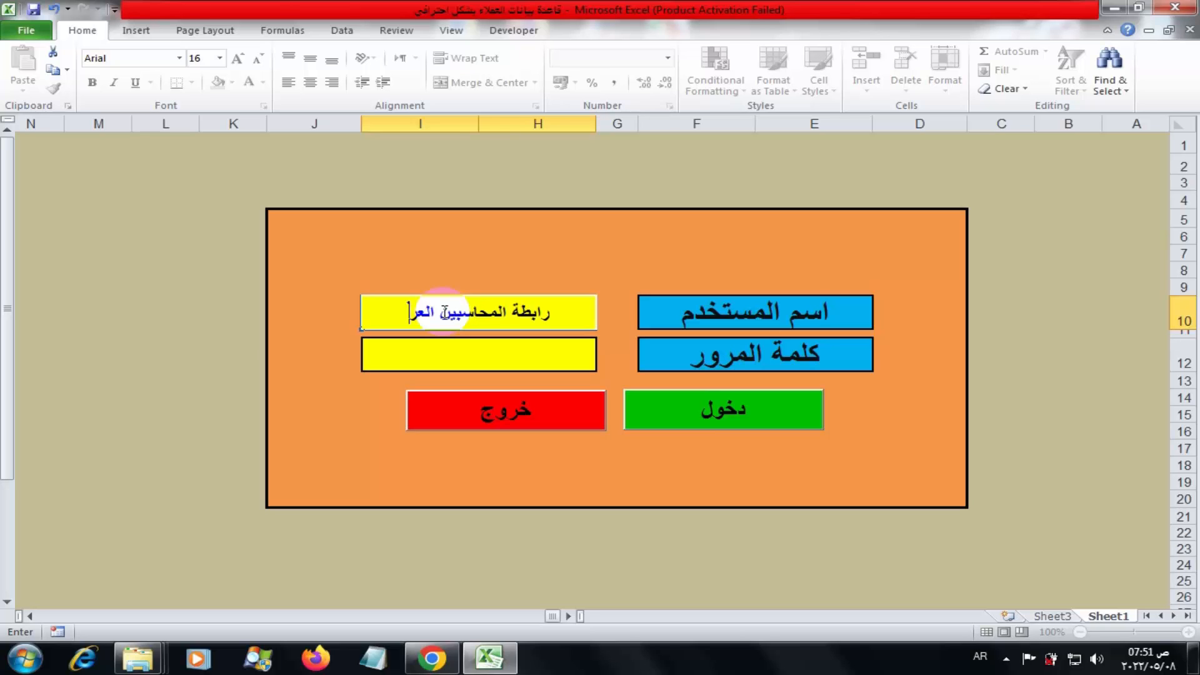
double_click(452, 354)
Enter the password and log in with دخول to reach the customer data-entry form
text(123)
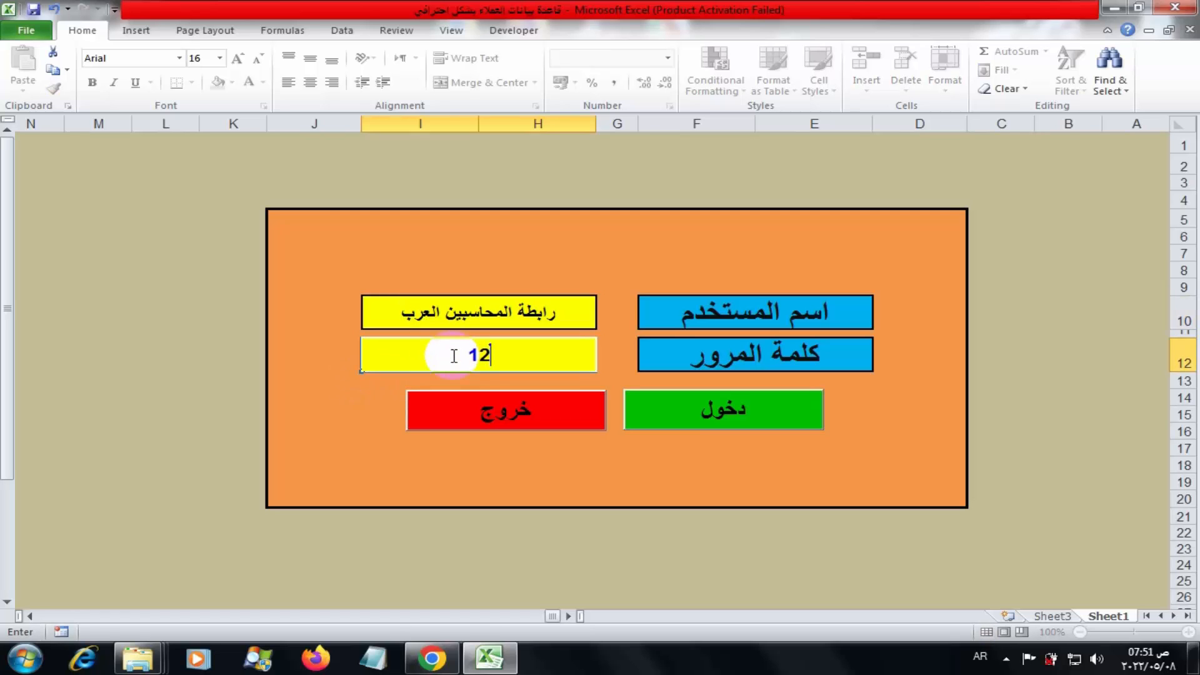
click(690, 411)
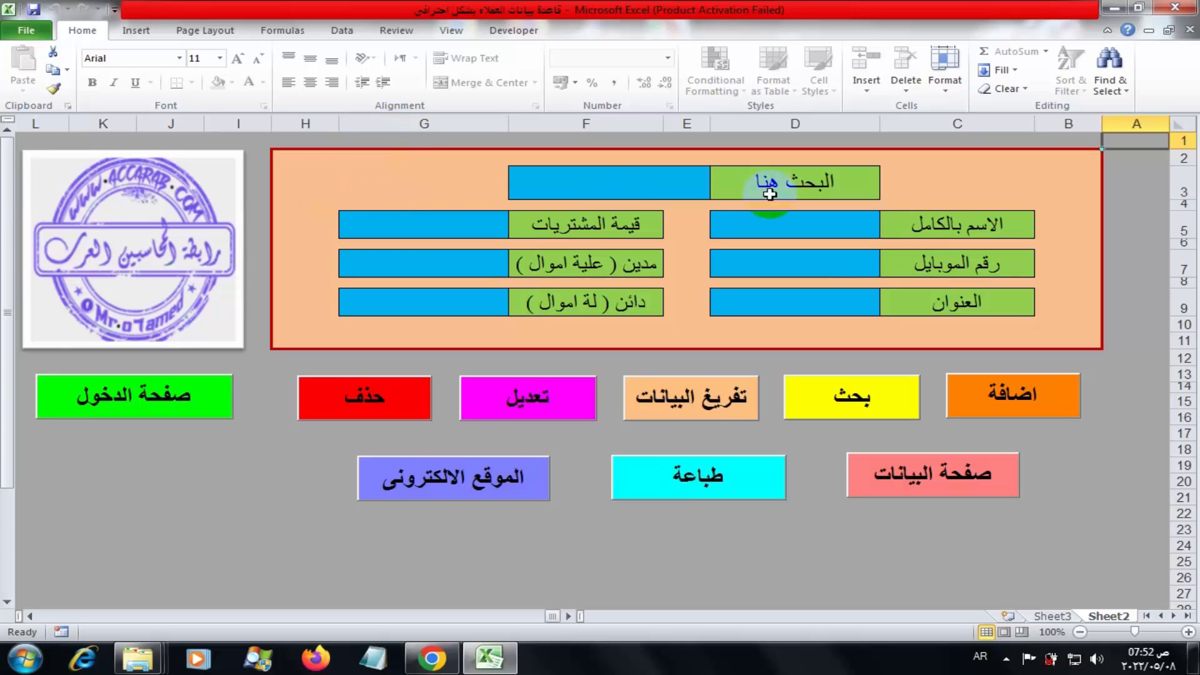
click(754, 234)
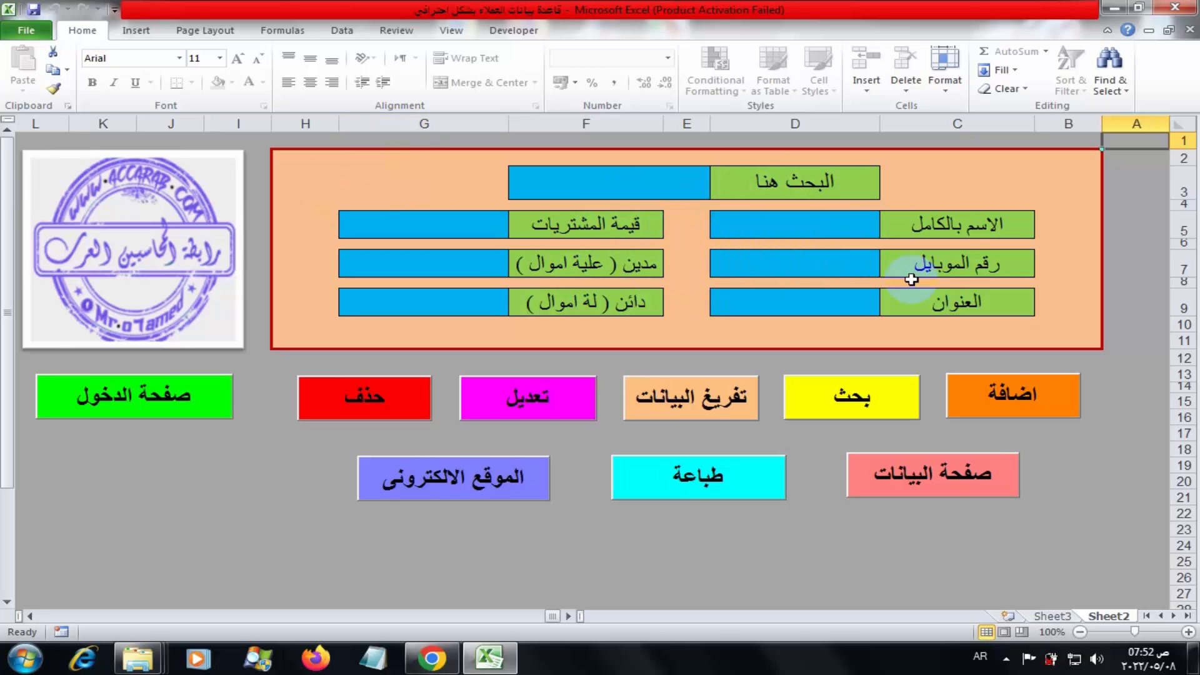
Enter the new customer's full name, mobile number and the address الفيوم
click(794, 225)
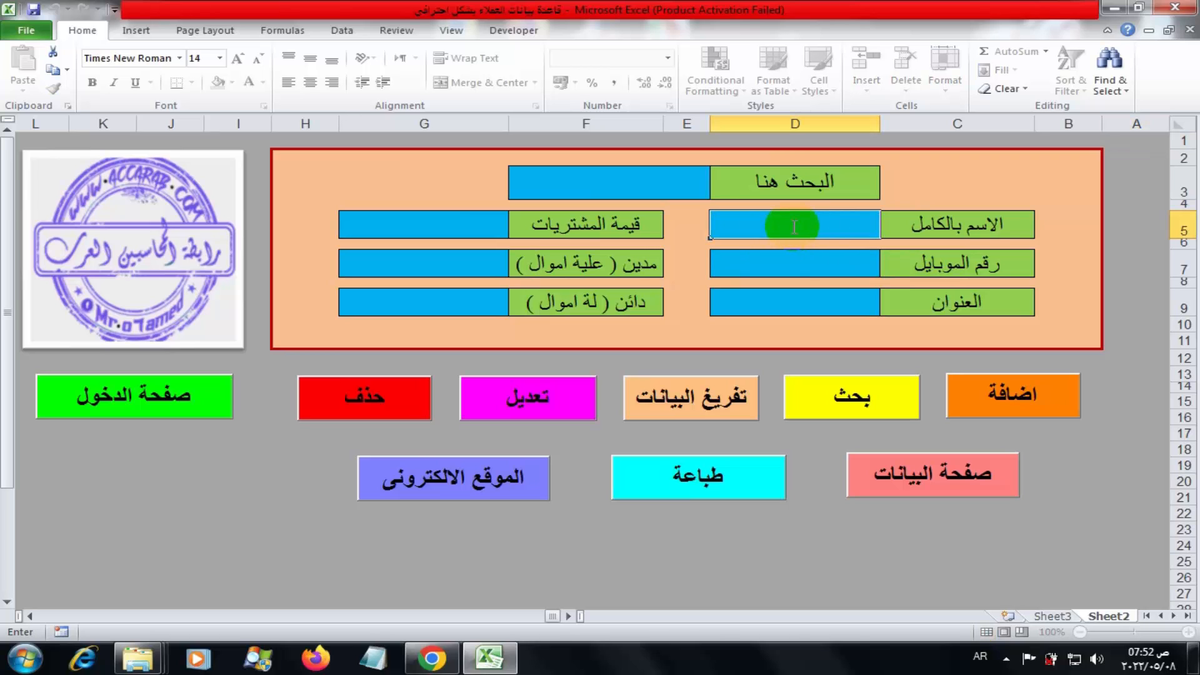
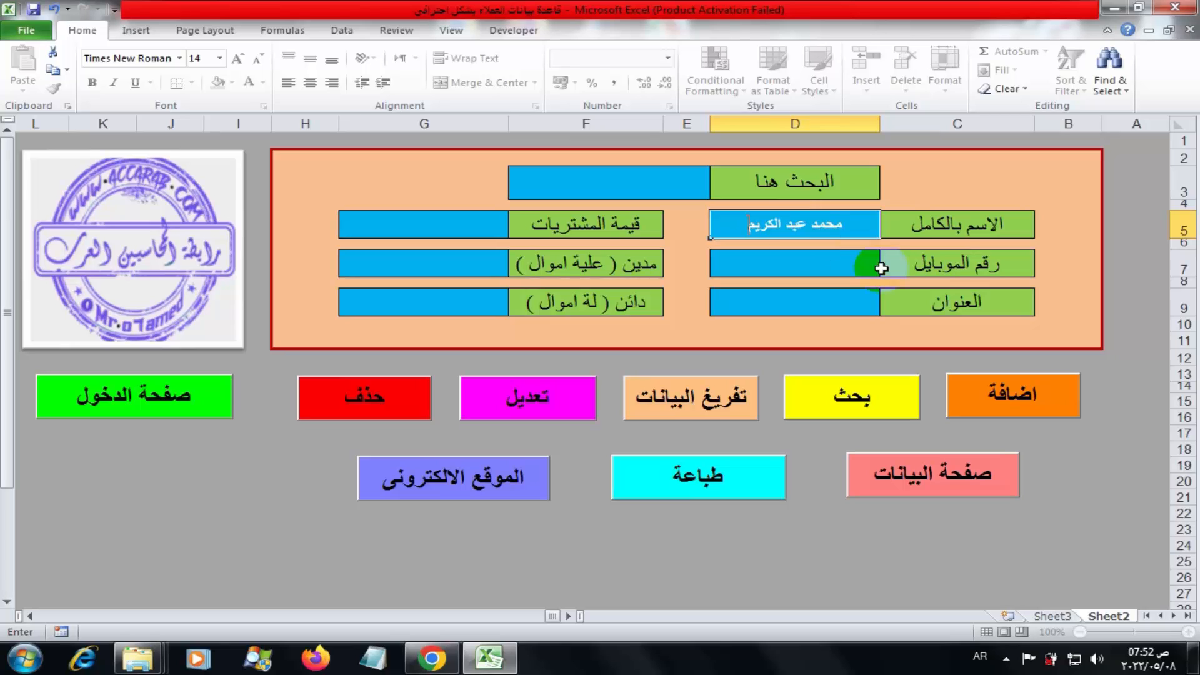
double_click(822, 263)
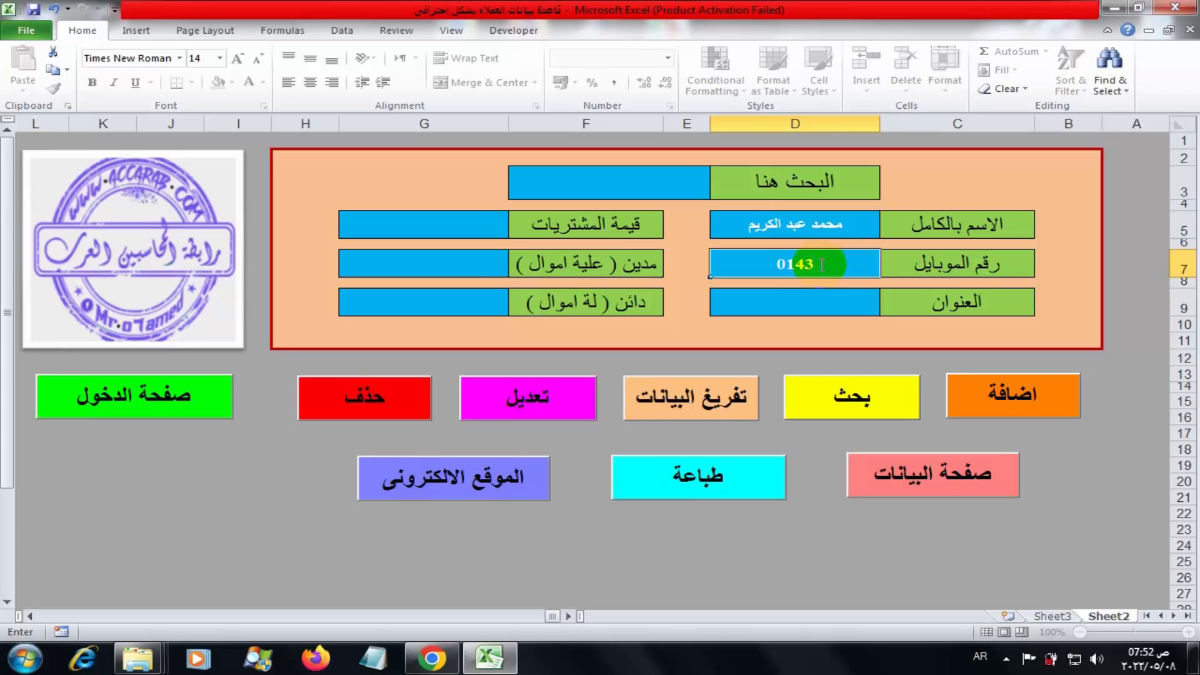
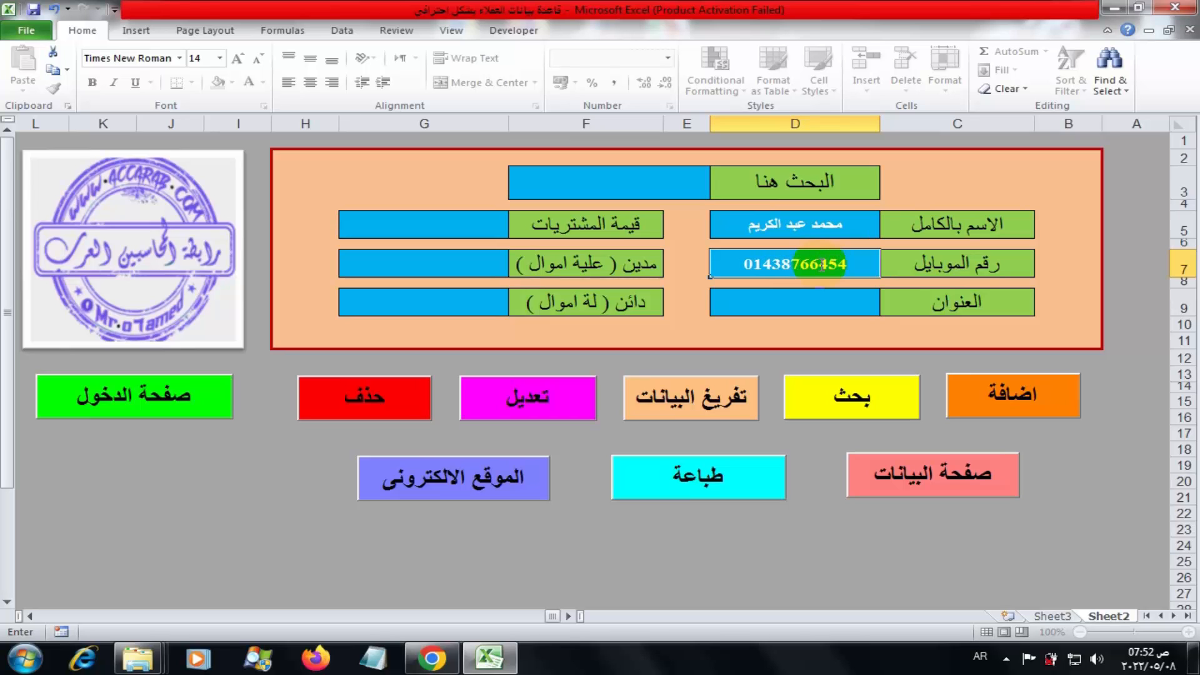
click(789, 304)
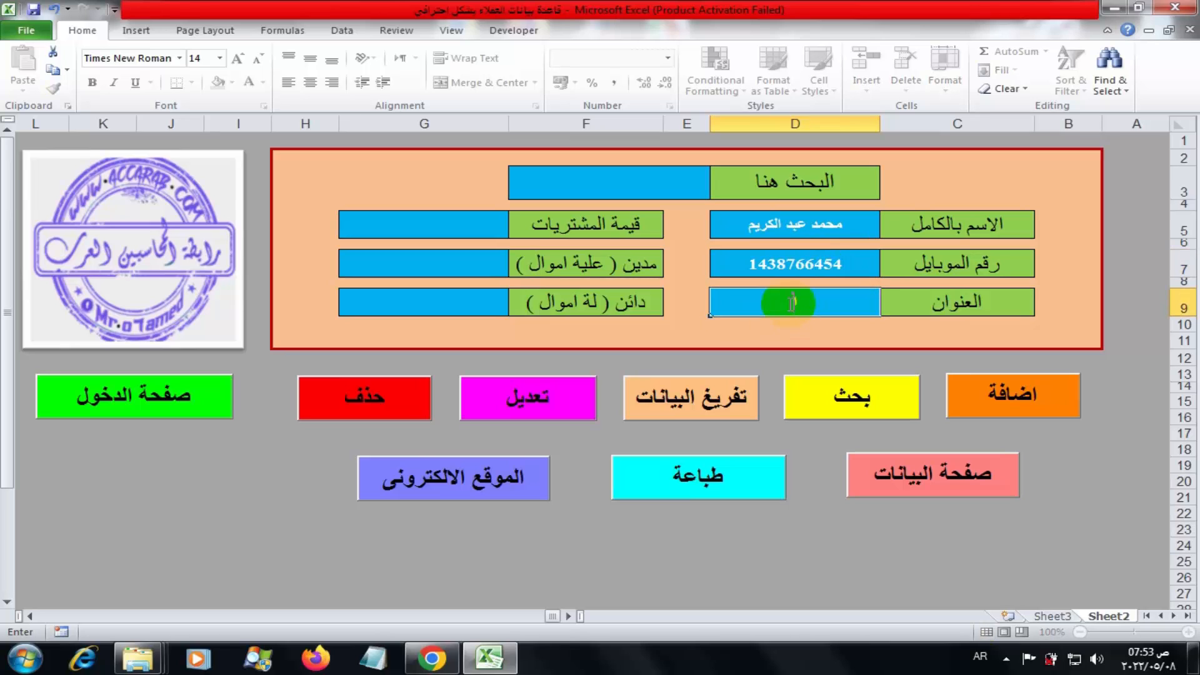
text(الفيوم)
Enter purchases of 10000 and a debtor amount of 500
click(391, 227)
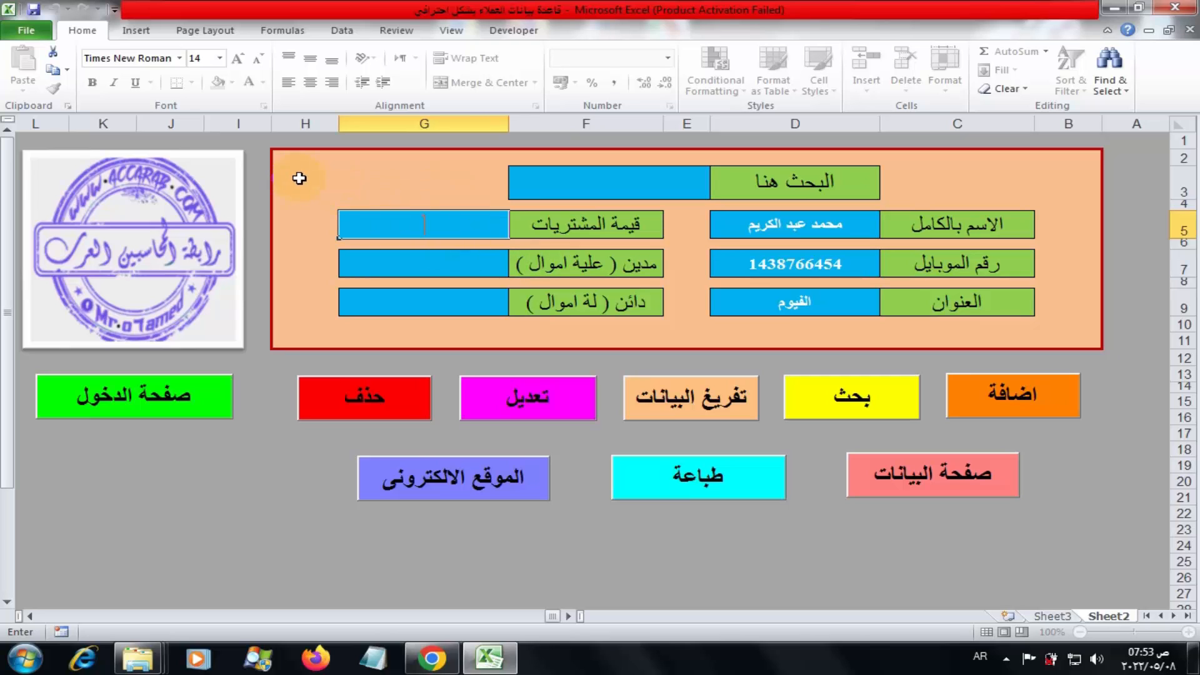
text(10000)
click(425, 262)
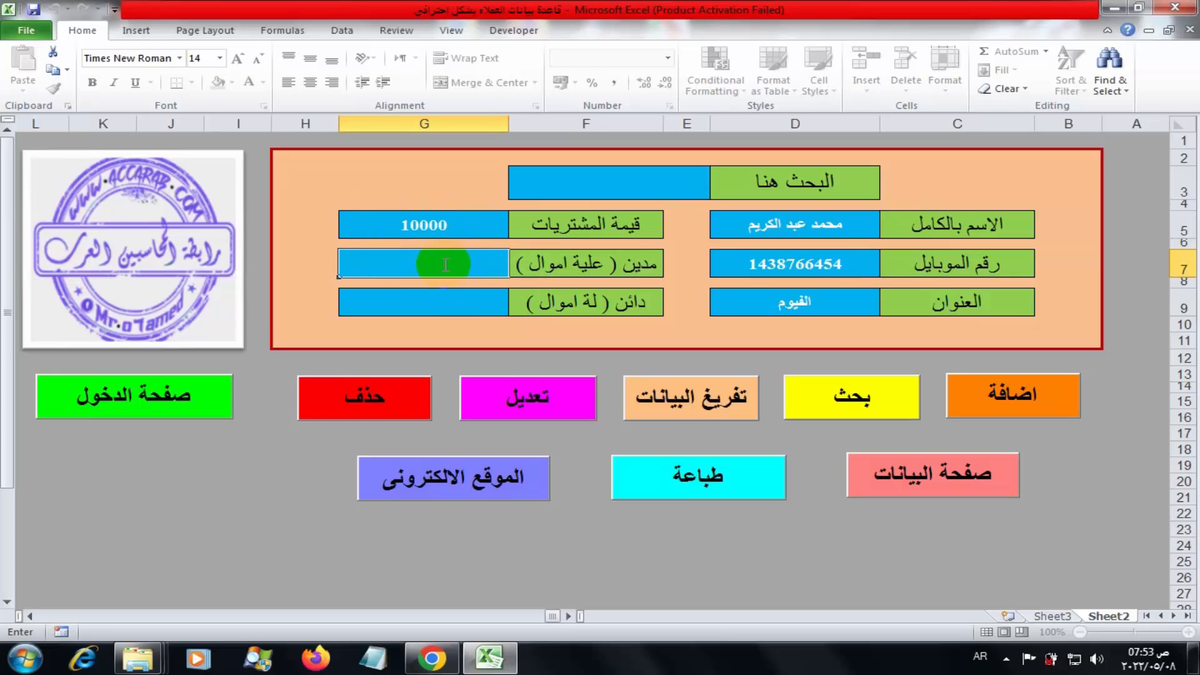
text(500)
click(469, 301)
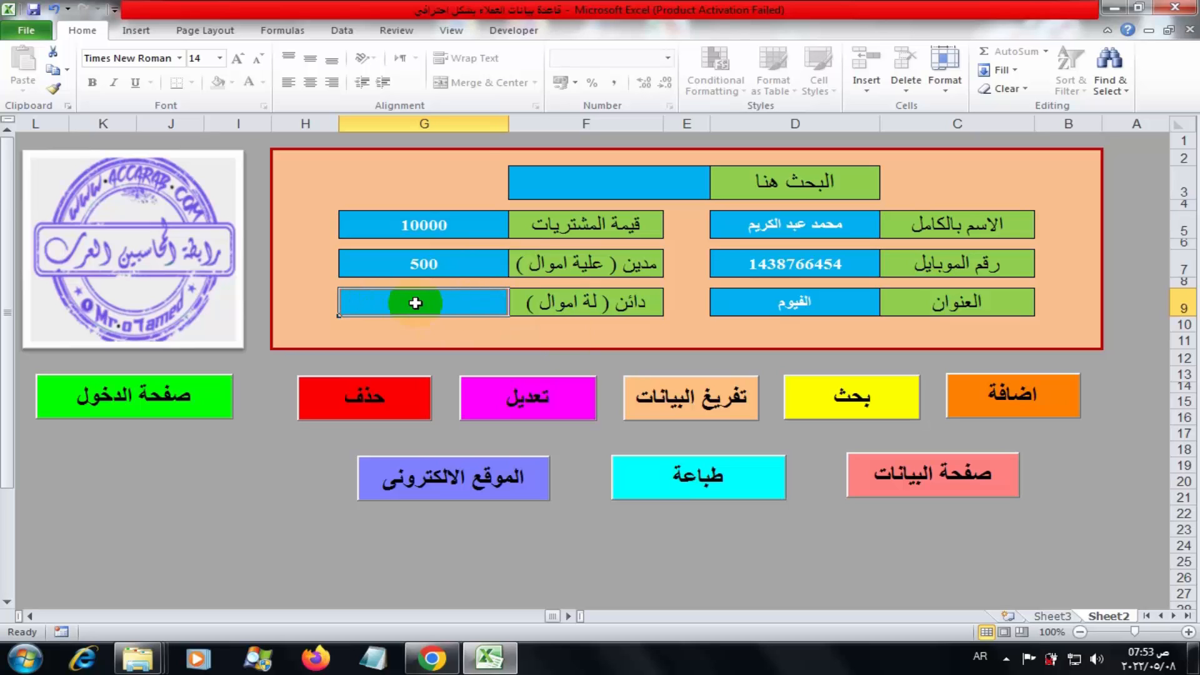
click(387, 262)
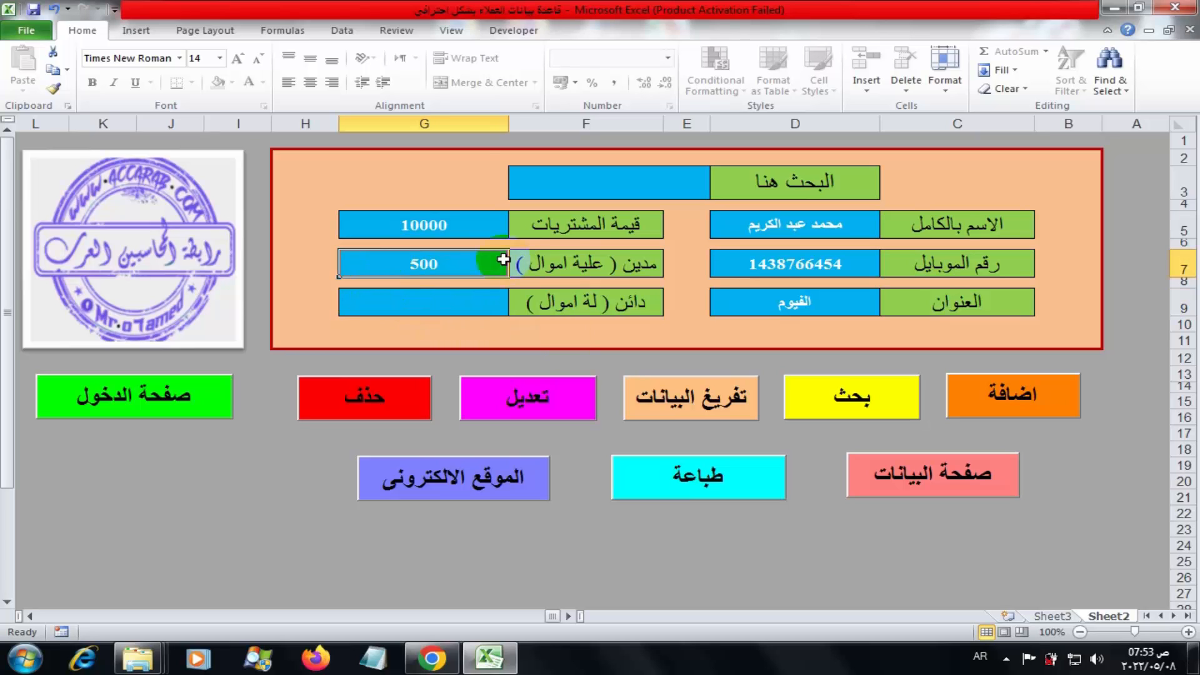
click(448, 300)
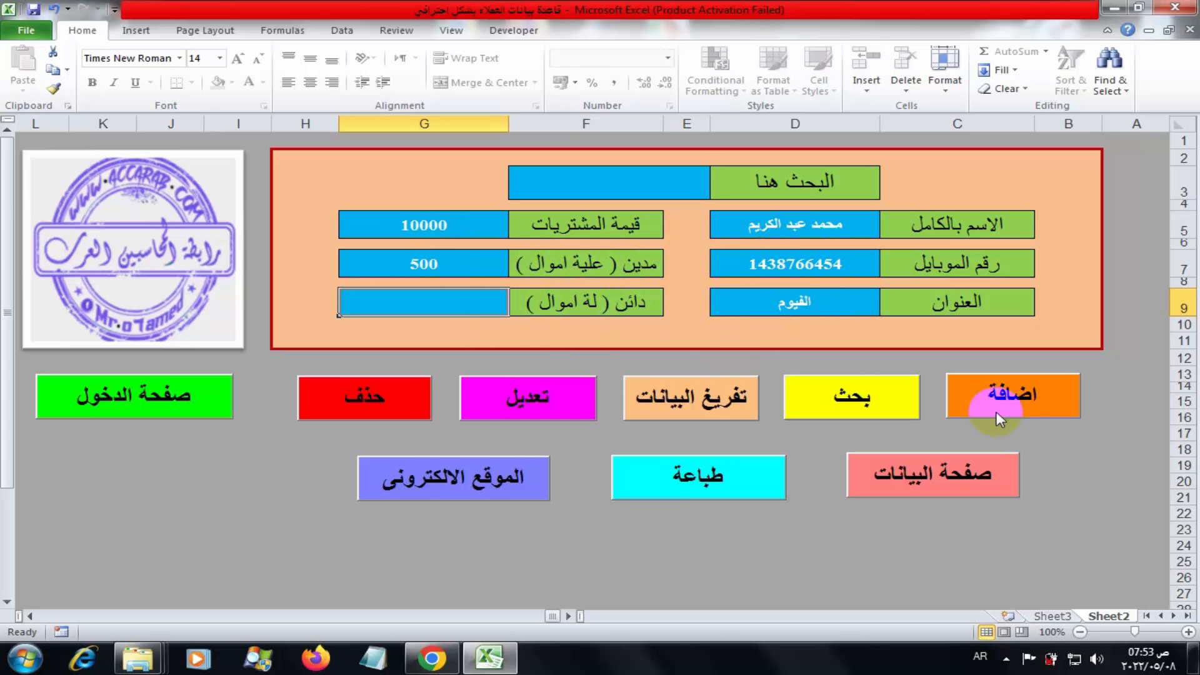
Add the customer as a new record with اضافة and acknowledge the success message
click(991, 395)
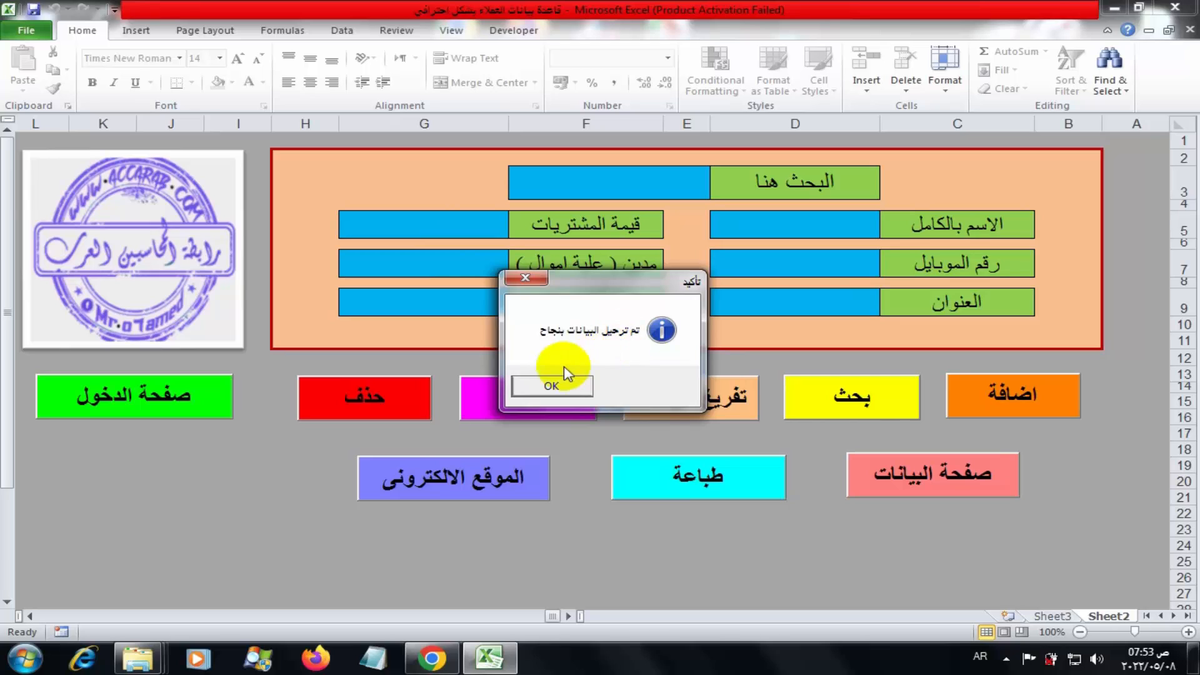
click(555, 386)
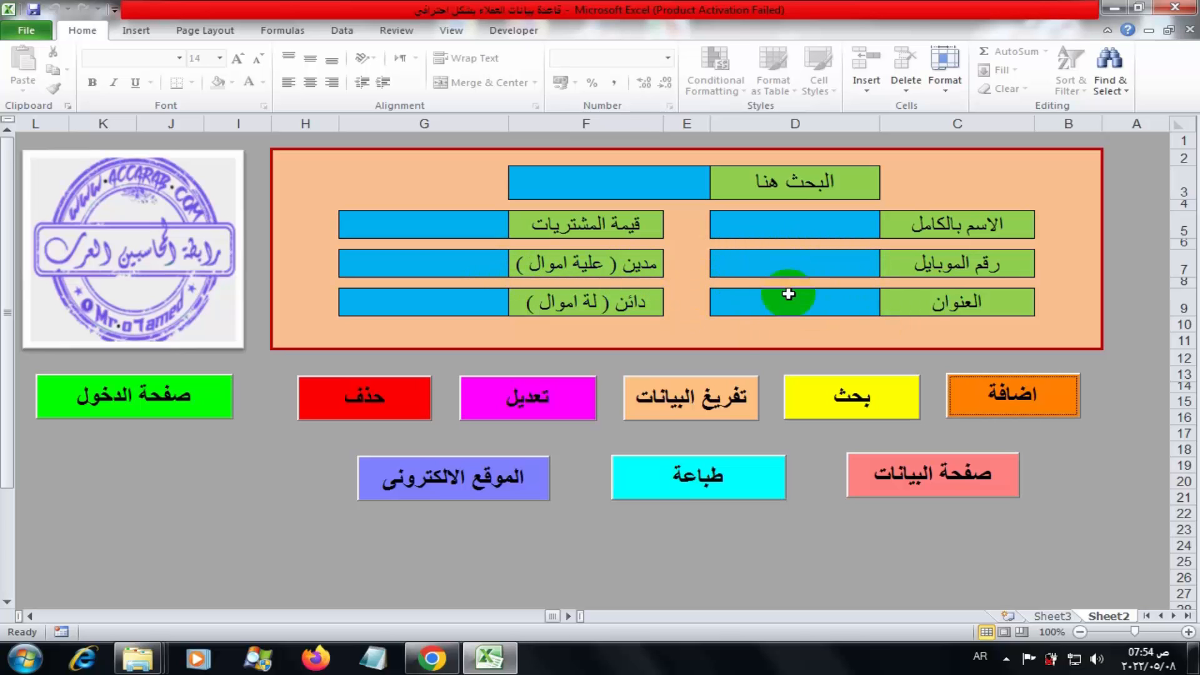
View the saved customer in the data table, then return to the entry form
click(931, 473)
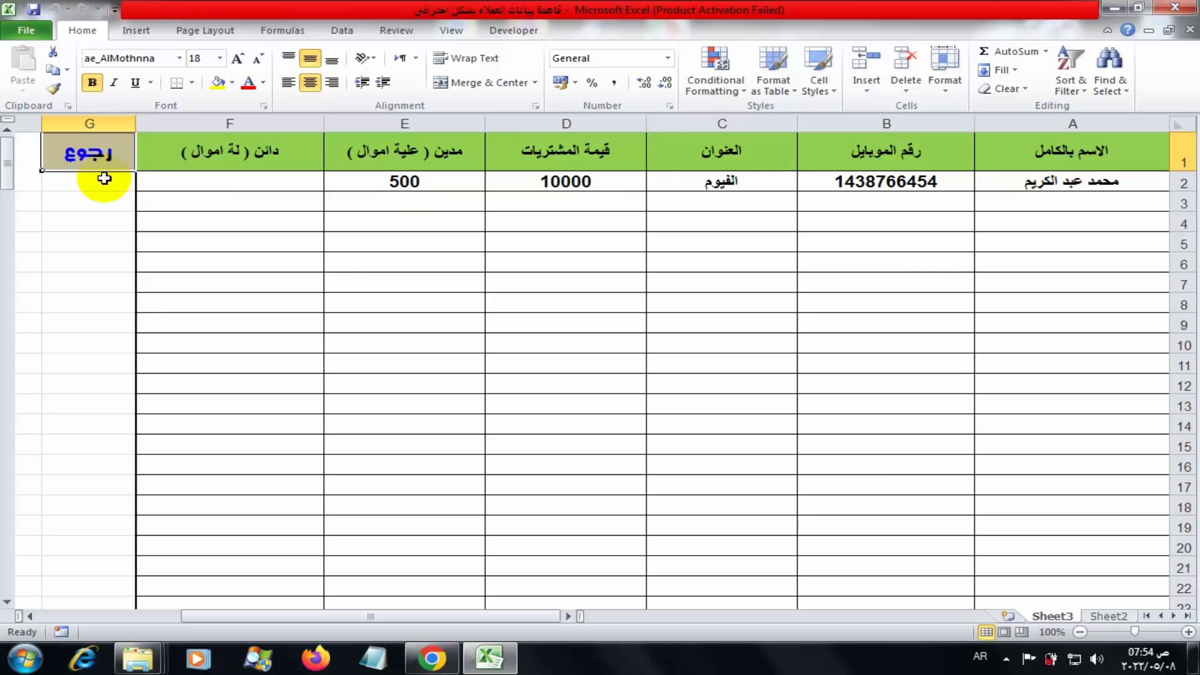
click(89, 163)
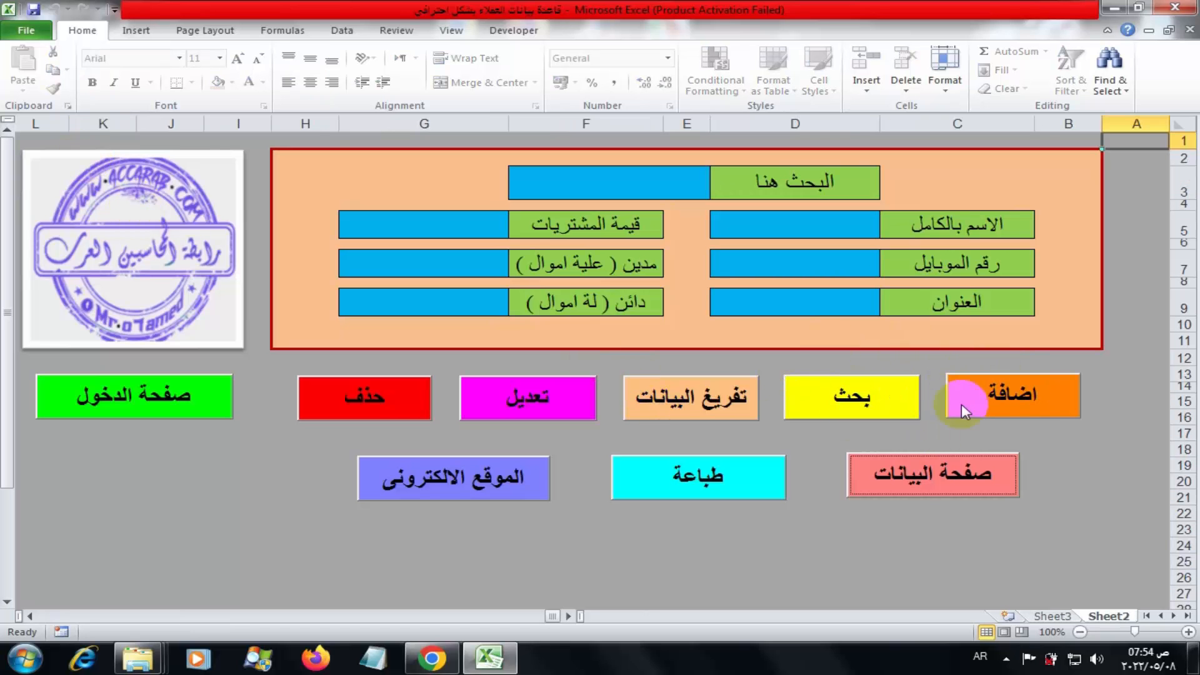
click(986, 399)
Search the customer by full name, clear the form, then search again to reload the record
double_click(586, 183)
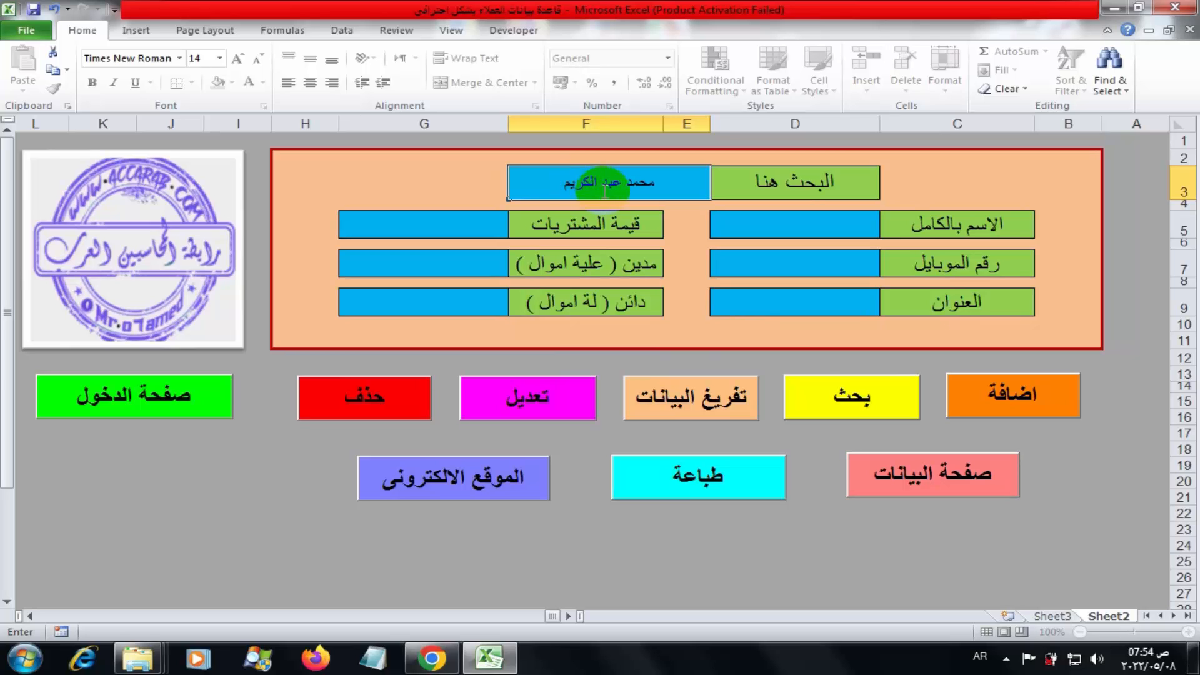
click(813, 395)
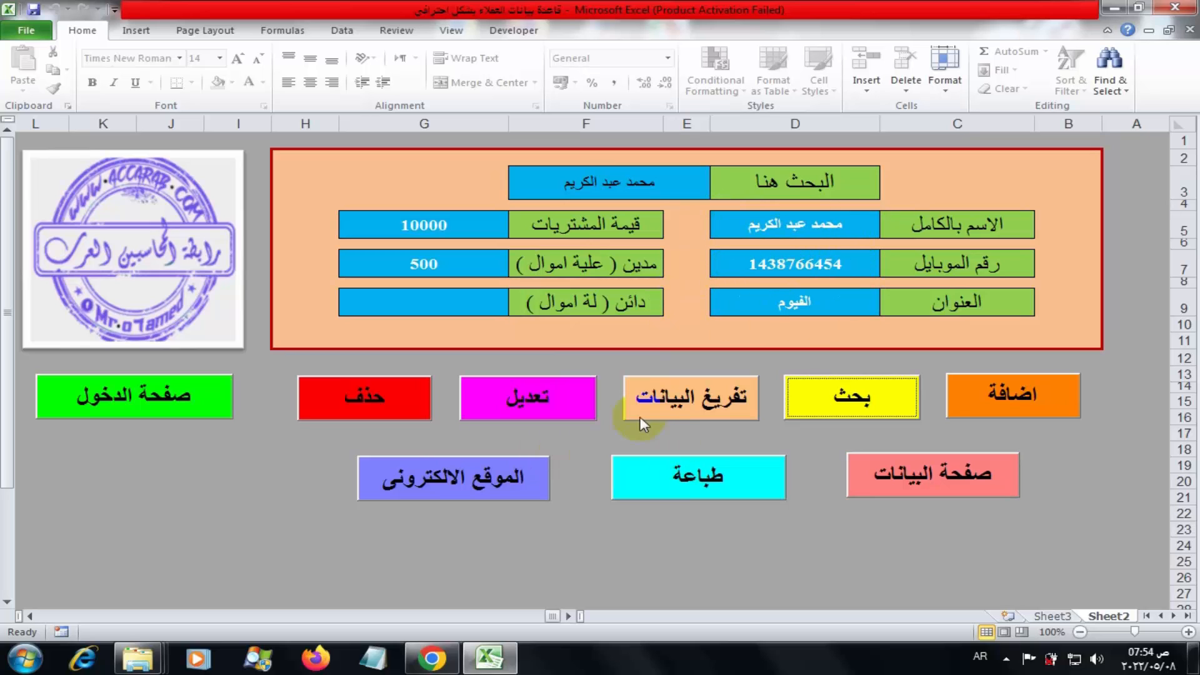
click(684, 400)
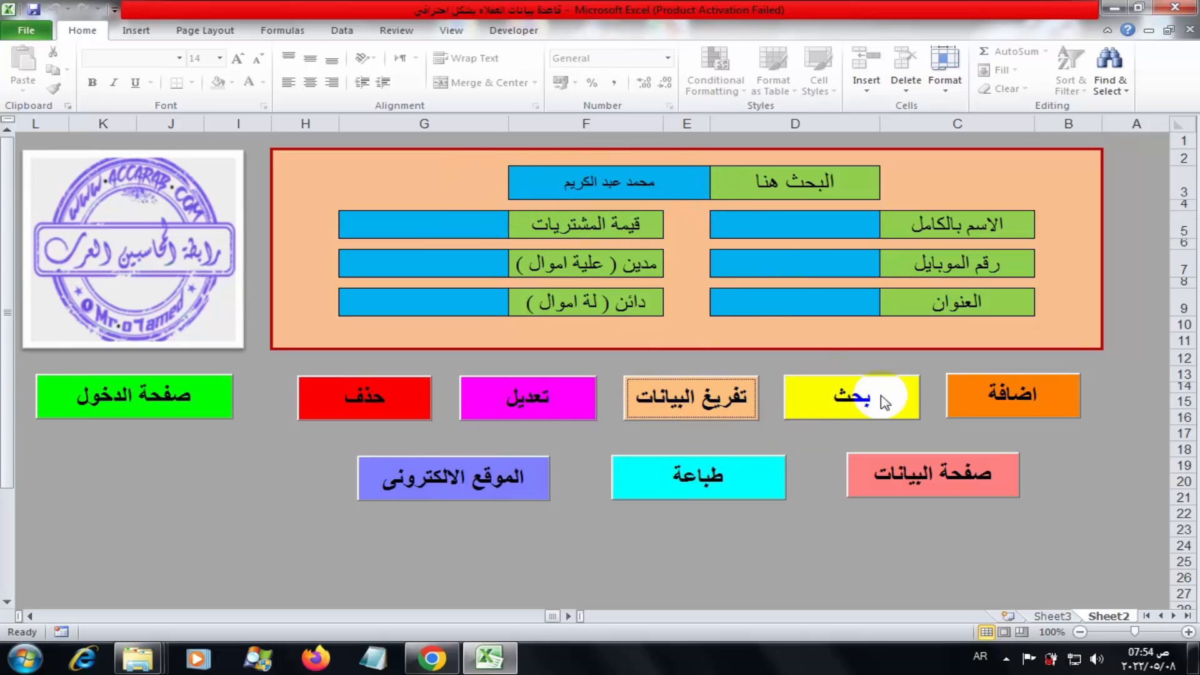
click(851, 395)
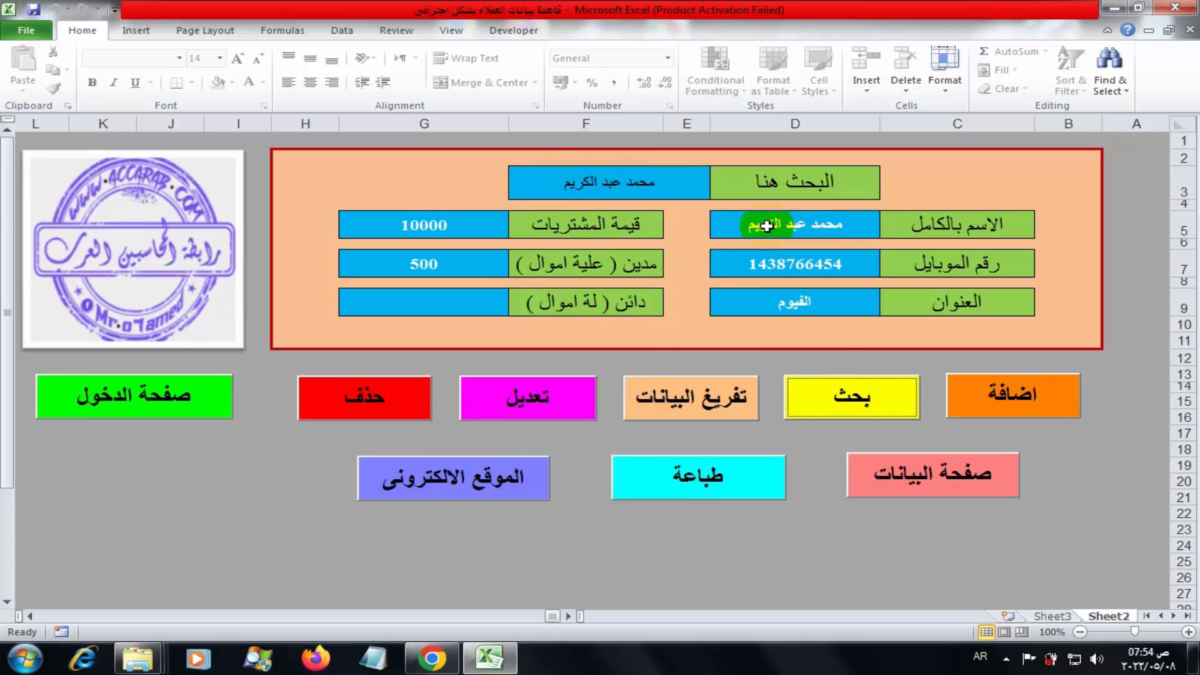
Correct the customer's name and mobile, change the address to القاهرة, and delete the 500 debt
click(552, 401)
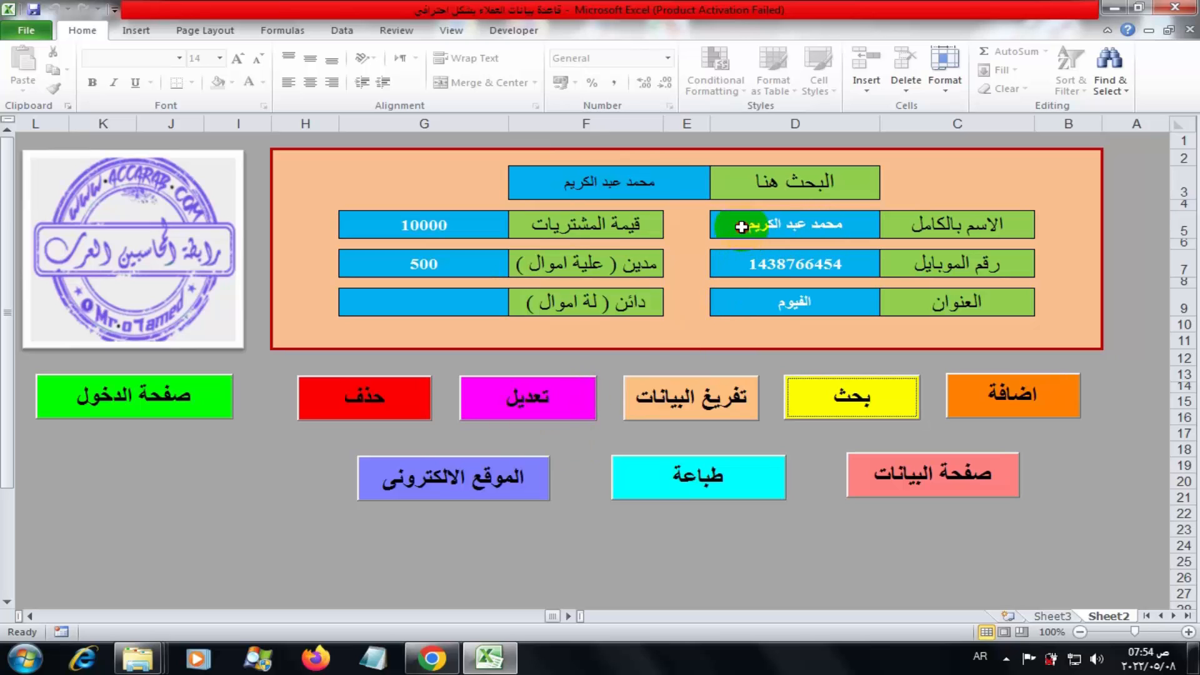
double_click(714, 232)
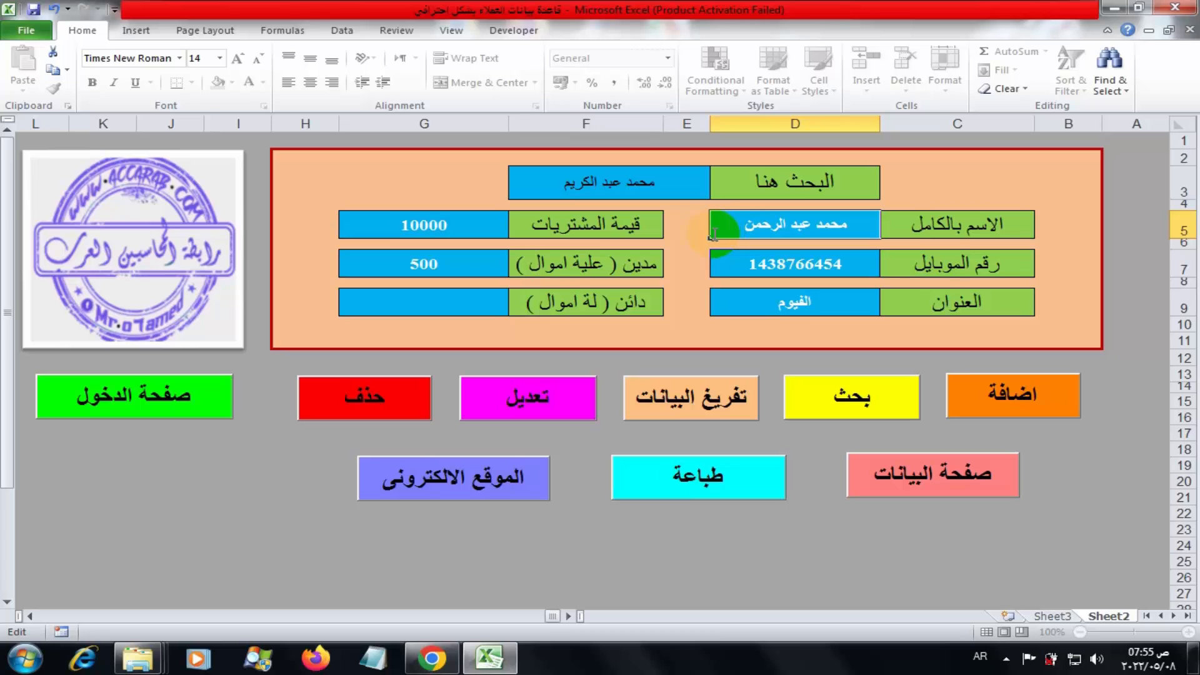
double_click(834, 264)
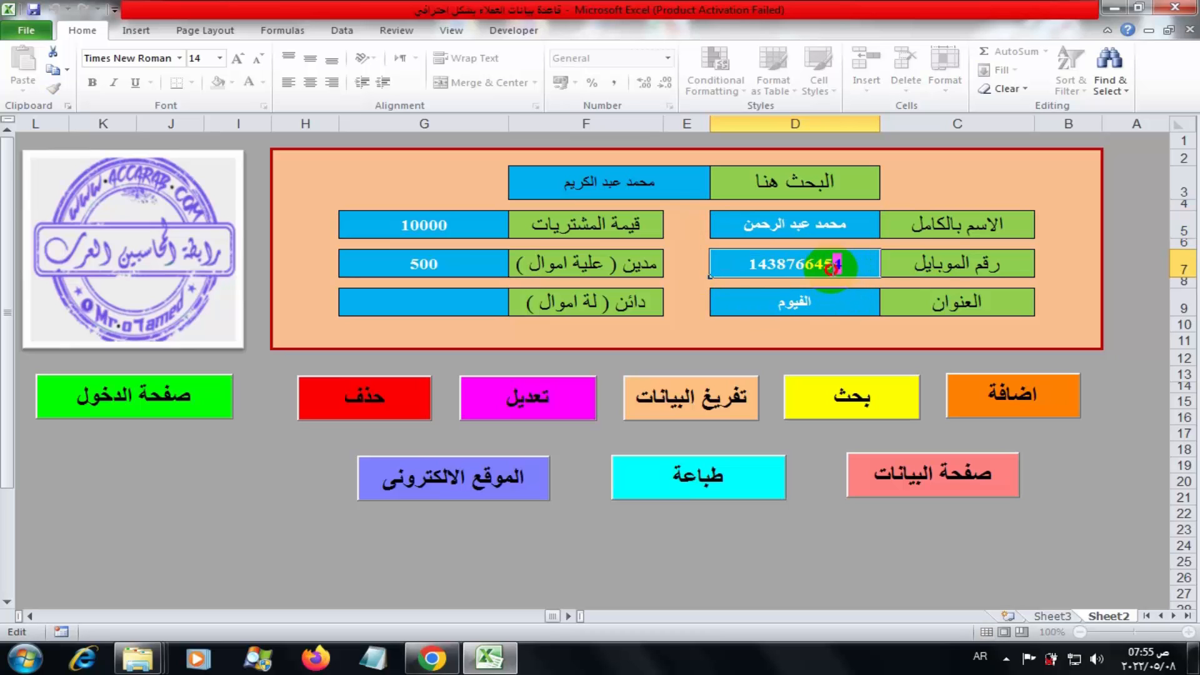
text(87)
double_click(823, 304)
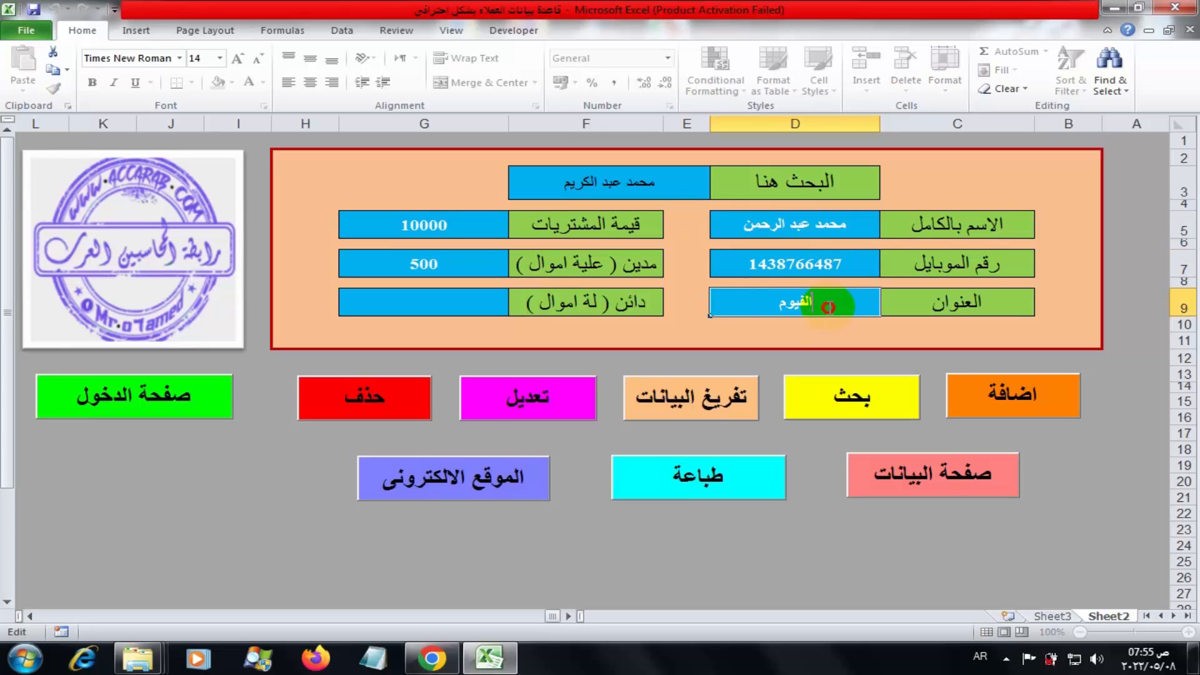
drag(832, 305, 768, 314)
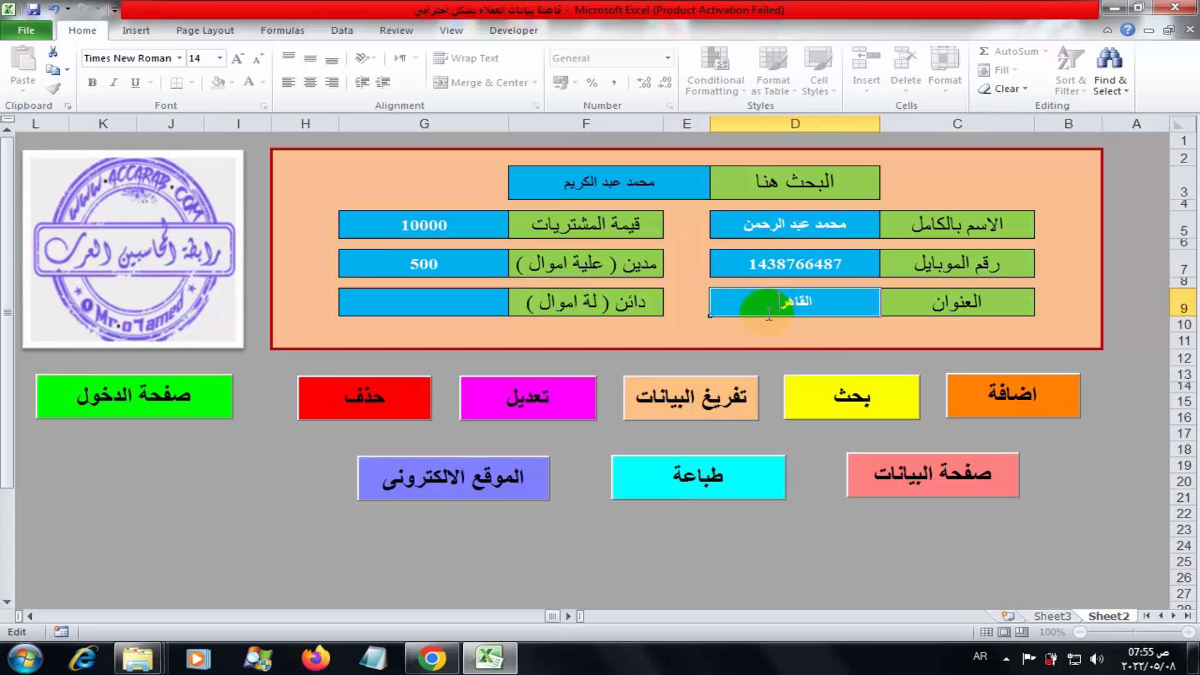
double_click(474, 270)
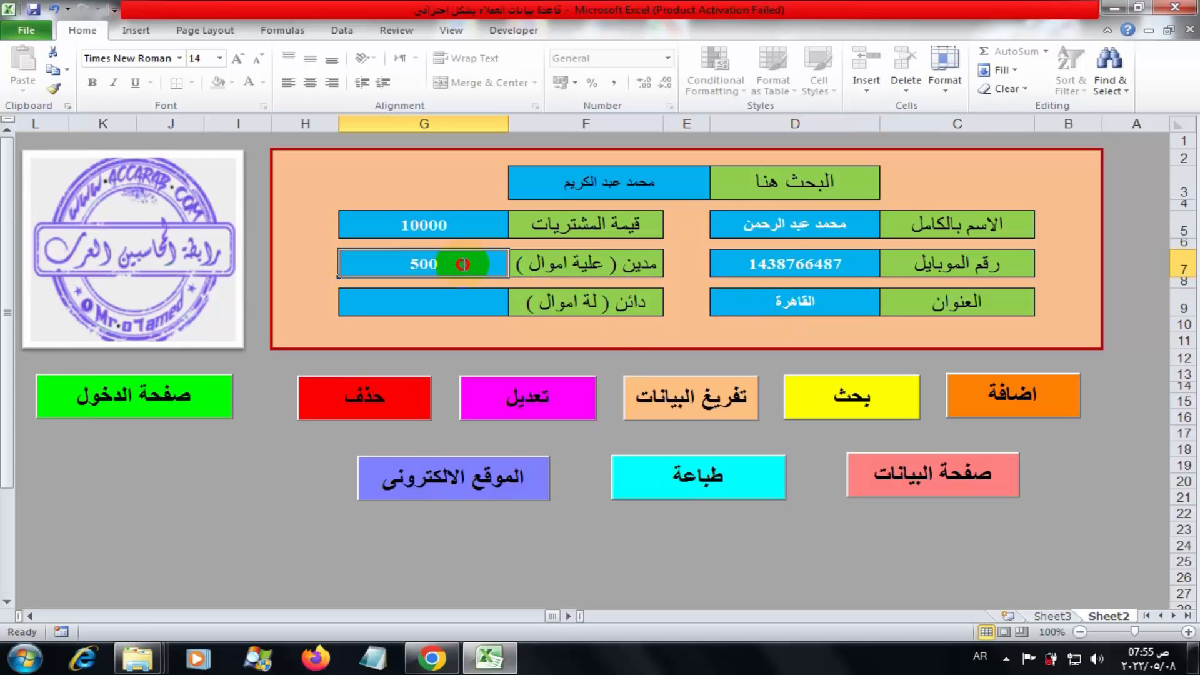
drag(474, 270, 401, 272)
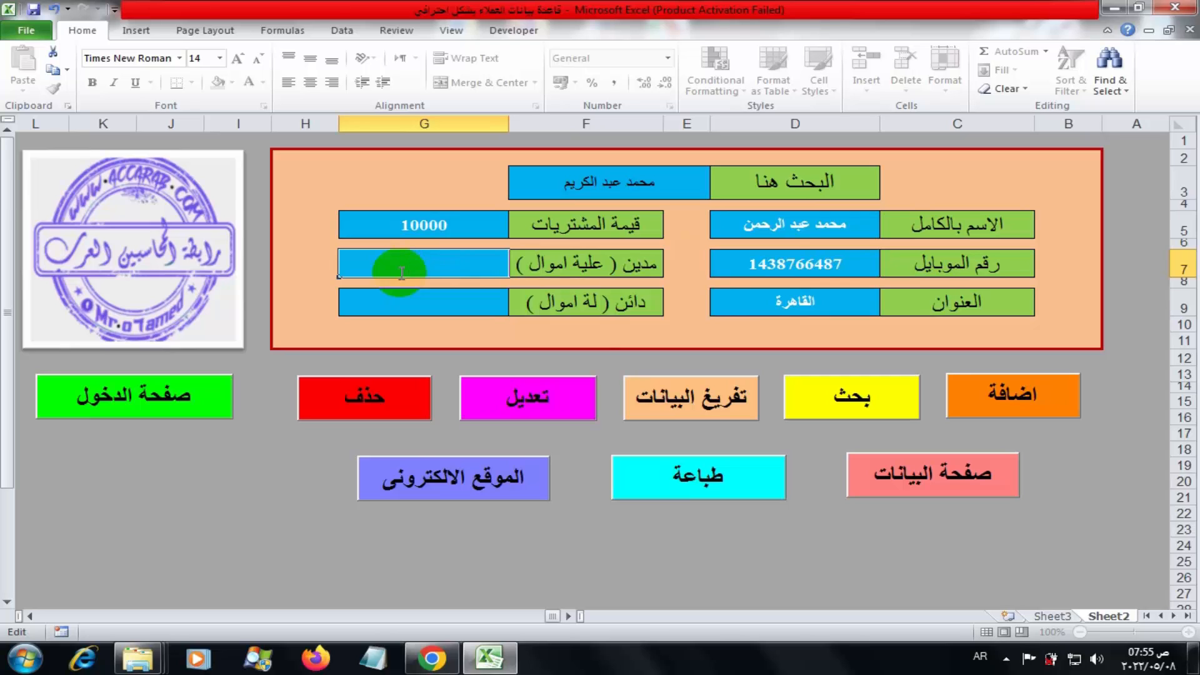
click(425, 304)
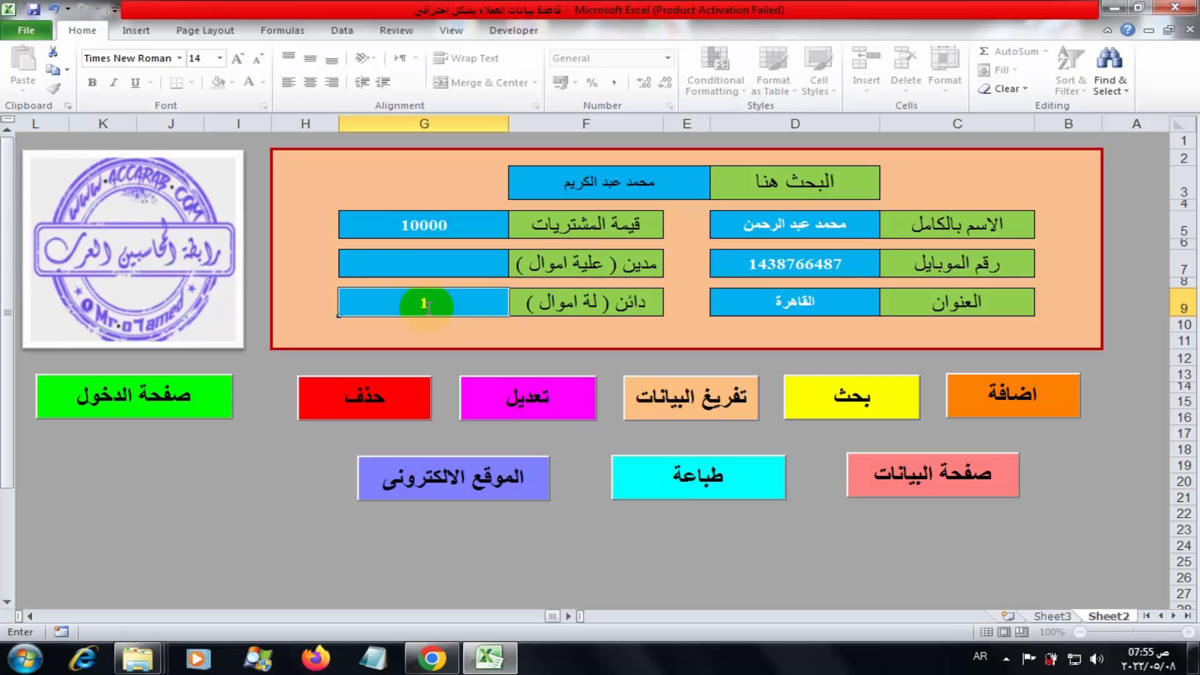
Save the edited record with تعديل, then review the updated row in the data table
click(533, 392)
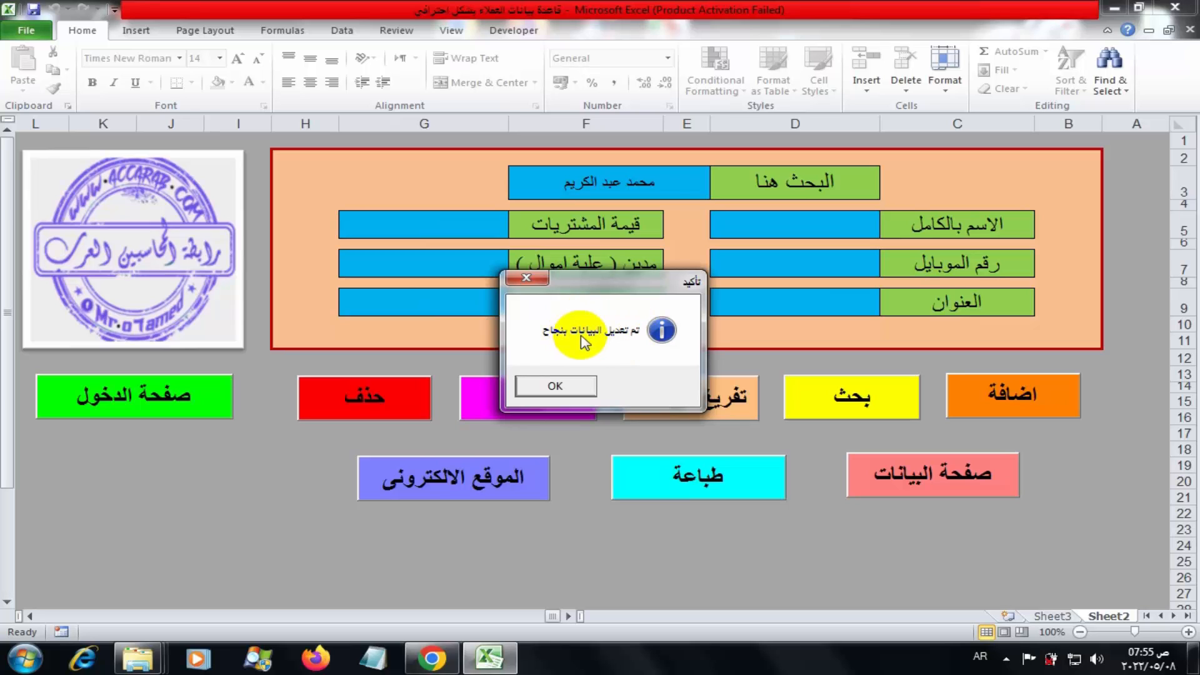
click(557, 386)
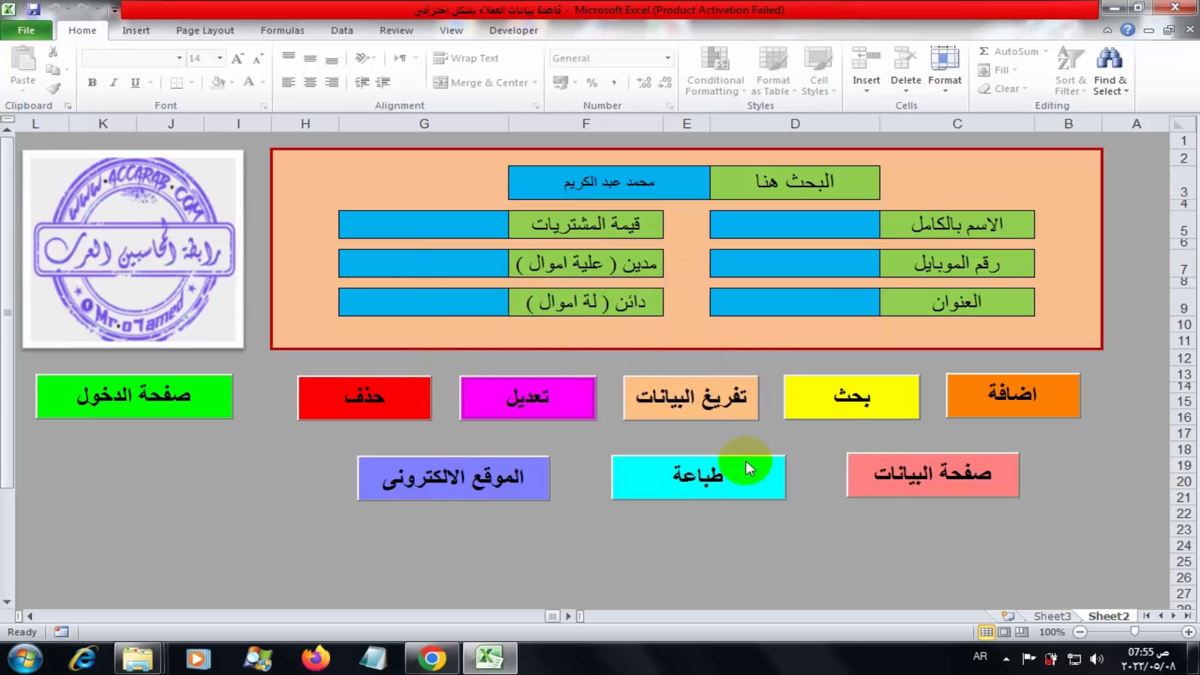
click(907, 481)
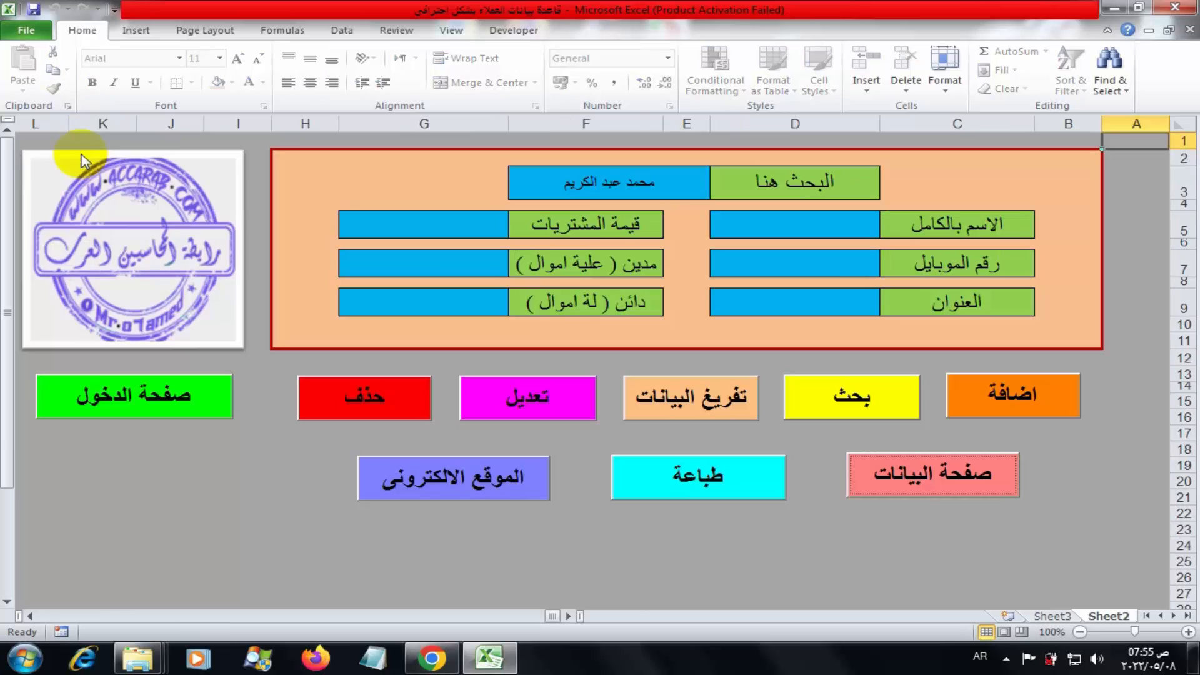
click(83, 161)
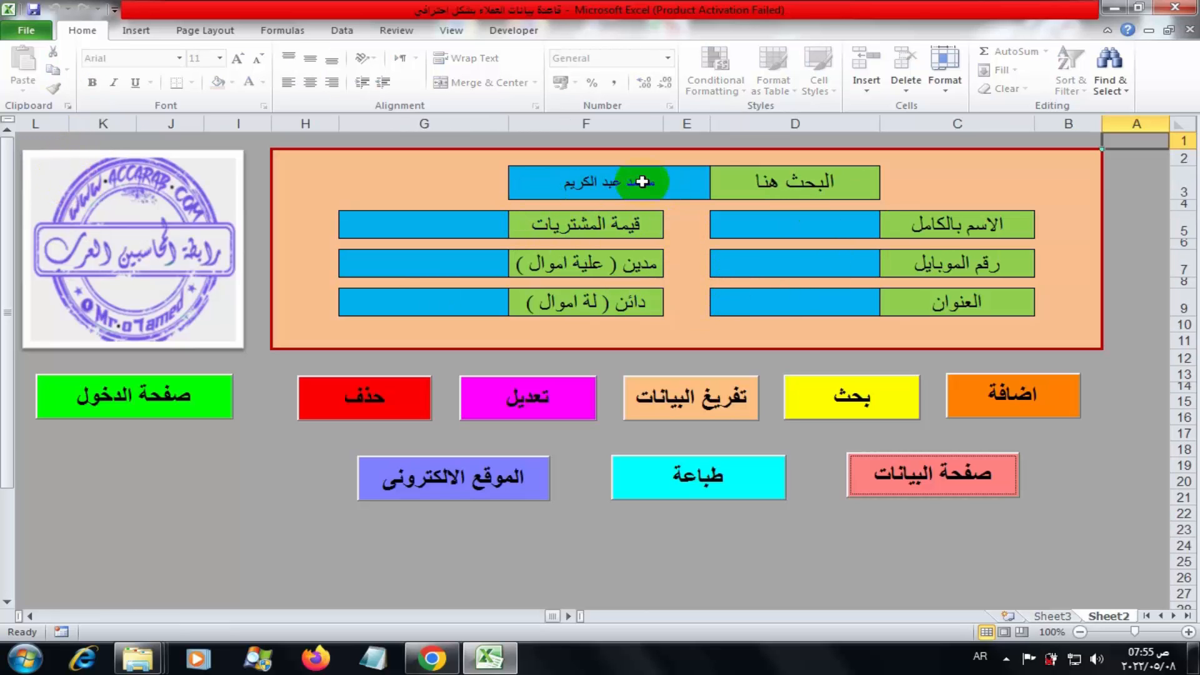
click(852, 396)
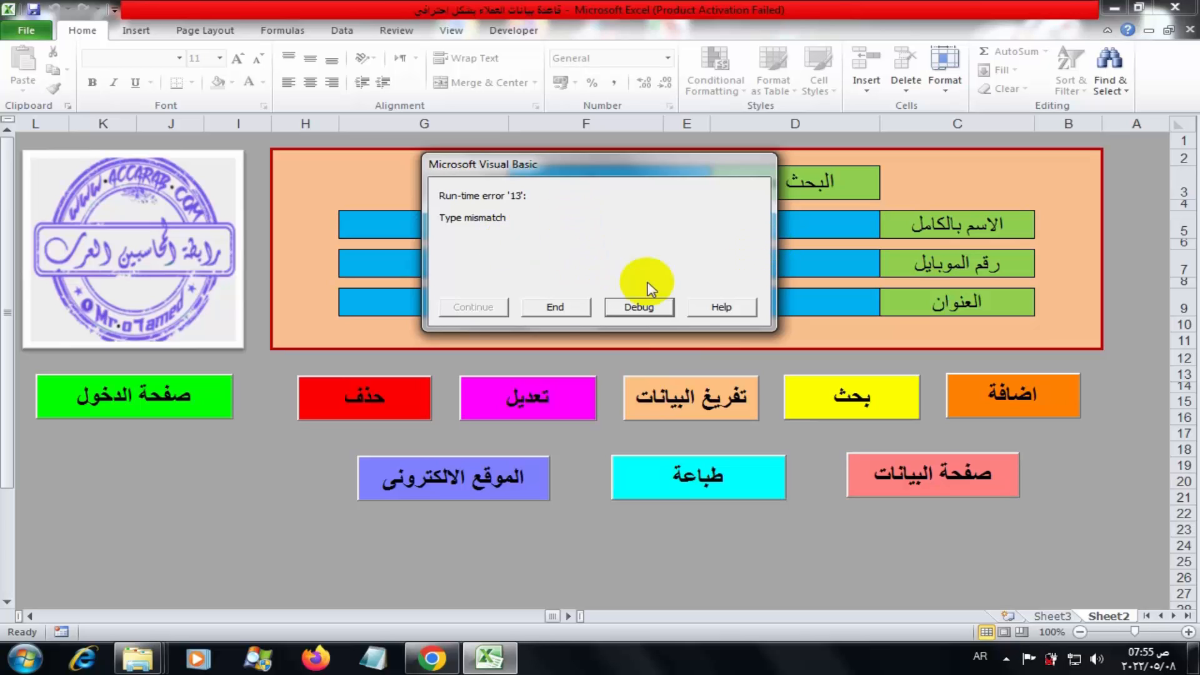
click(557, 307)
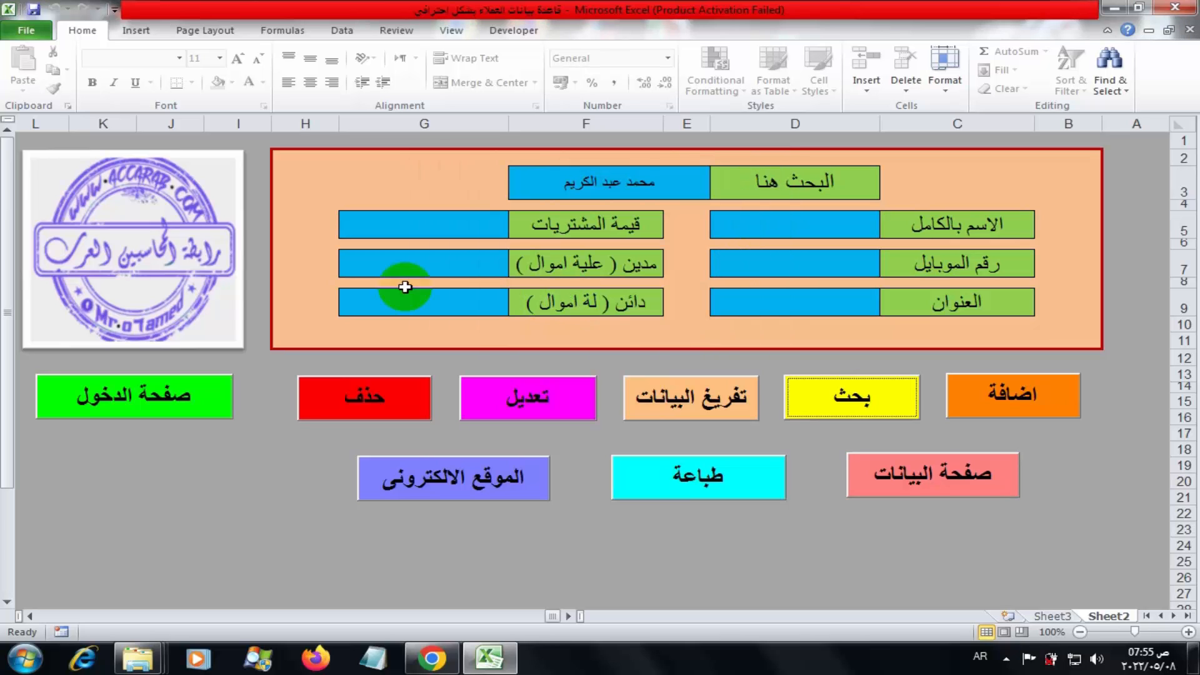
double_click(561, 186)
drag(562, 187, 658, 188)
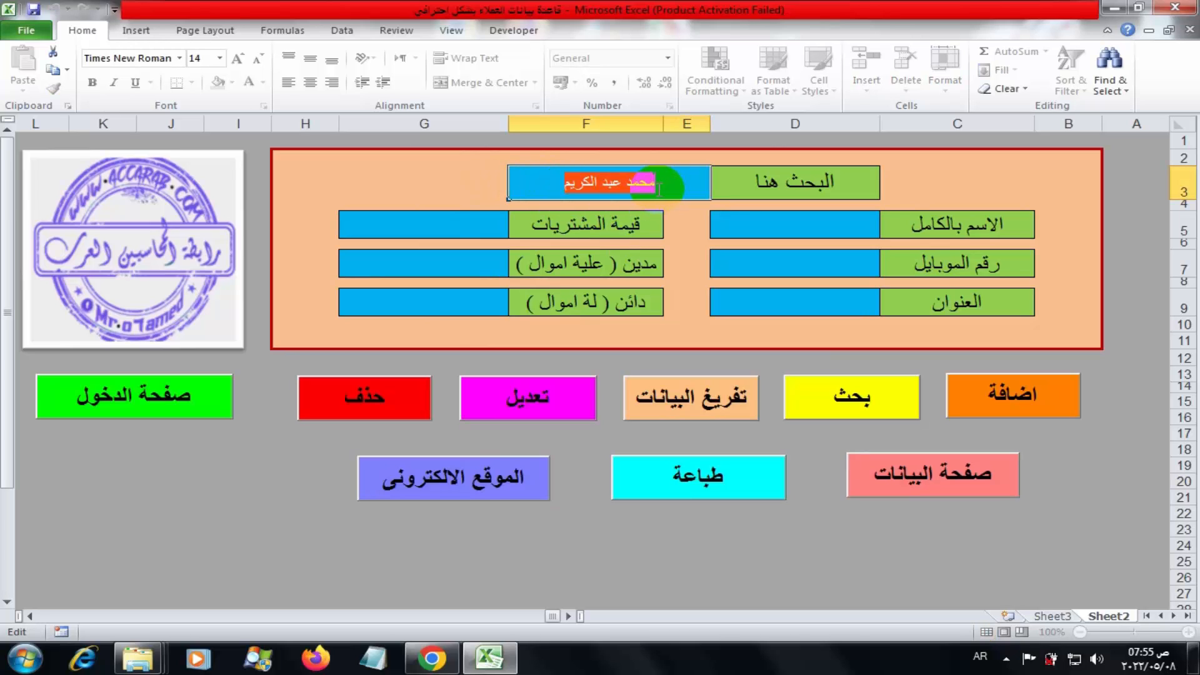
key(BackSpace)
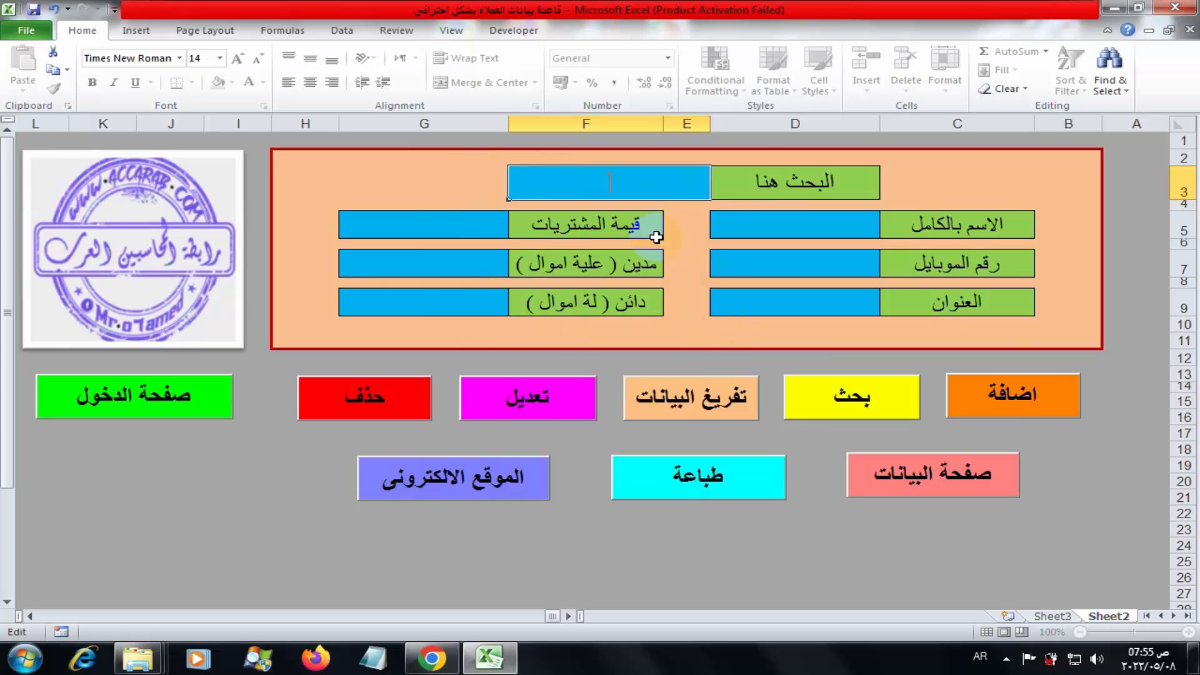
click(611, 191)
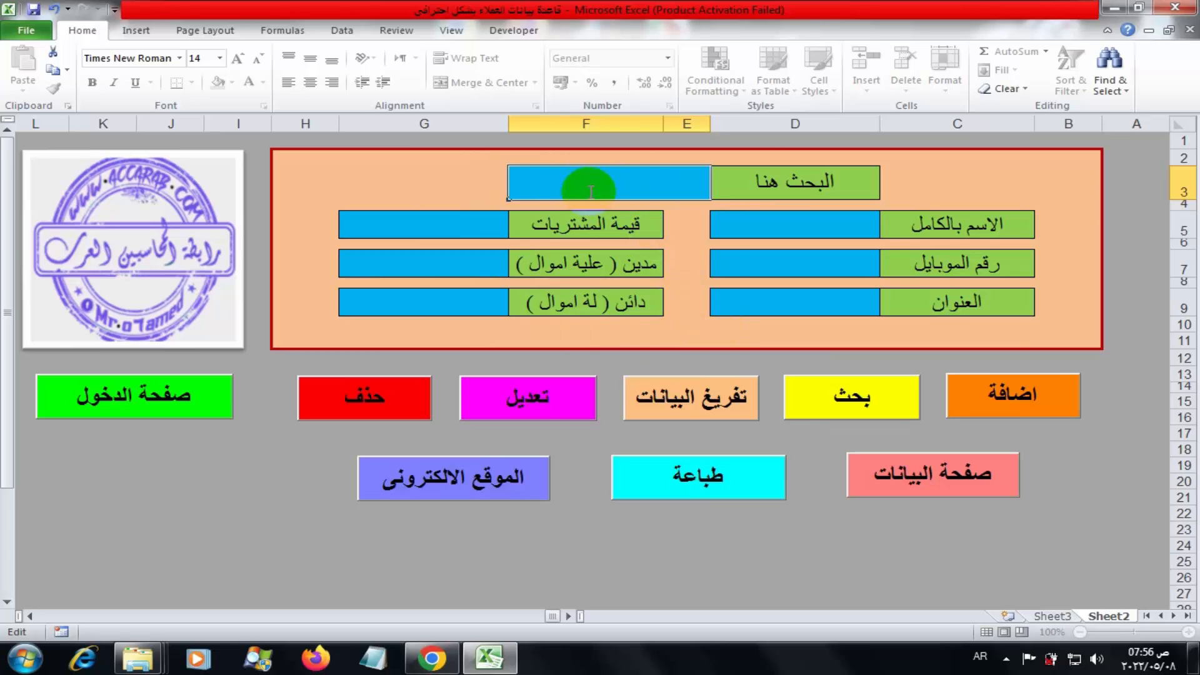
click(987, 475)
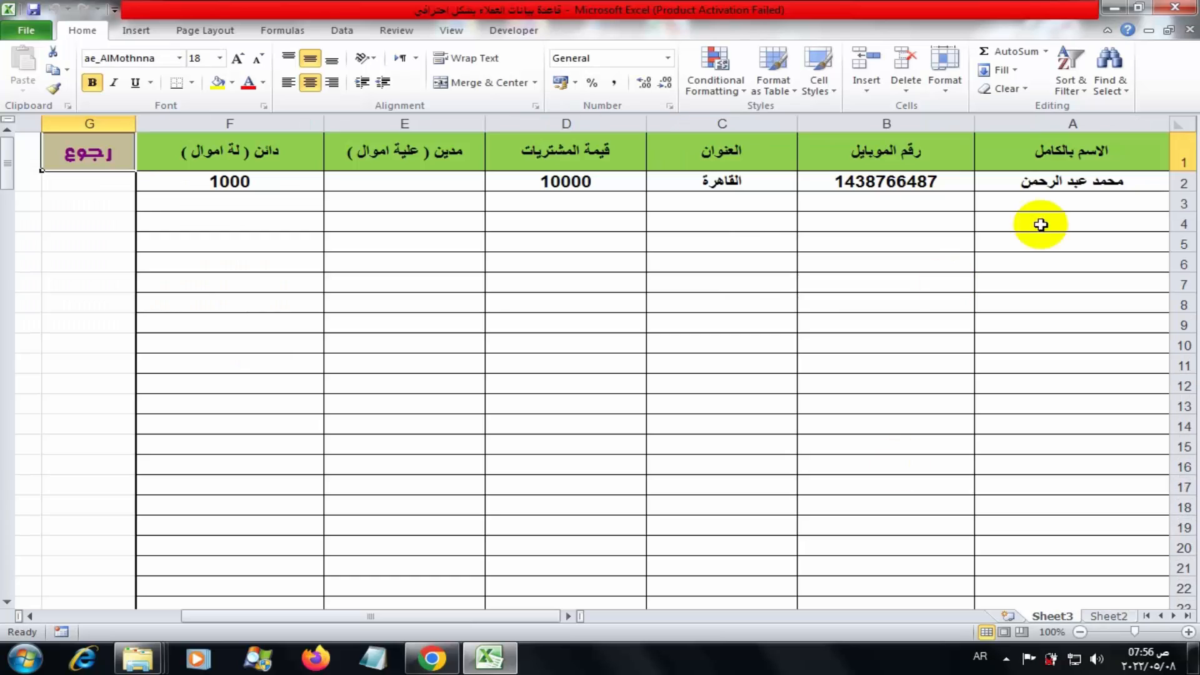
click(94, 163)
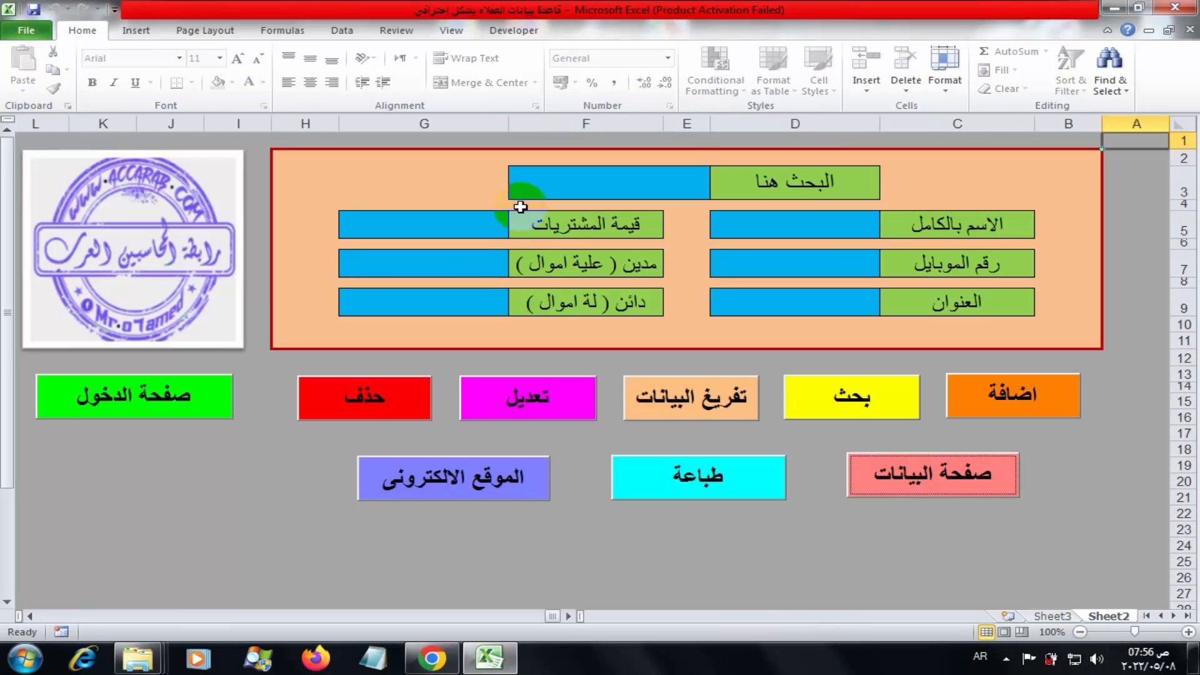
Search by the customer's full name to load the corrected record with its 1000 credit
click(621, 184)
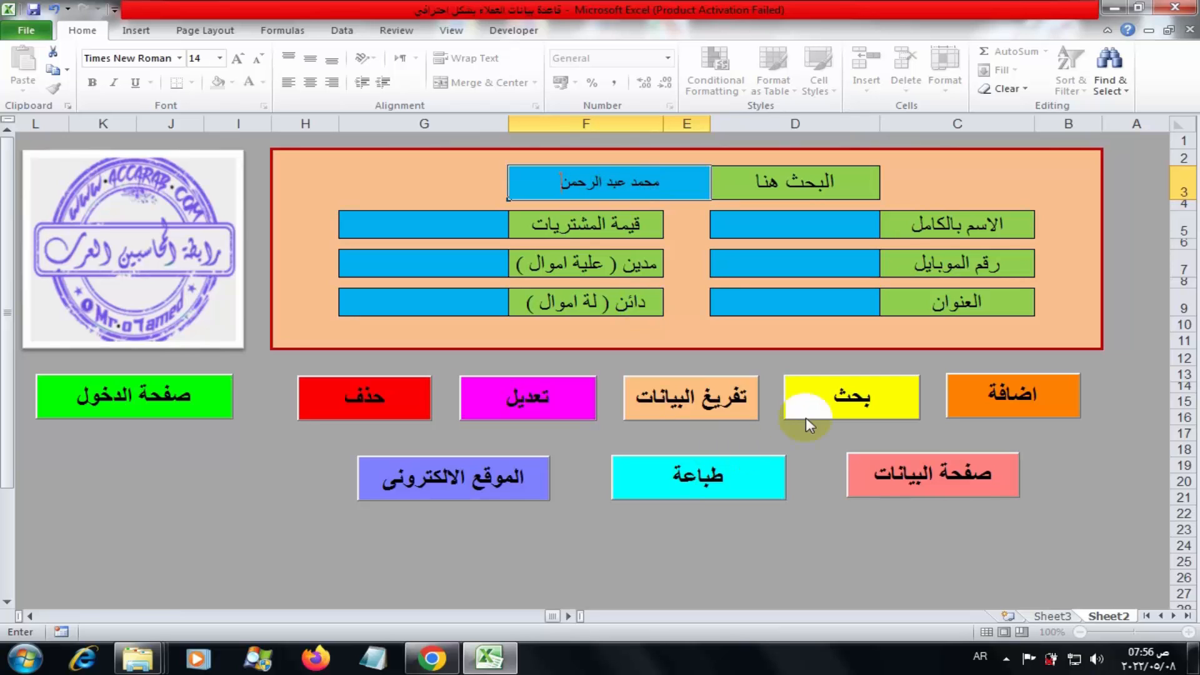
click(806, 397)
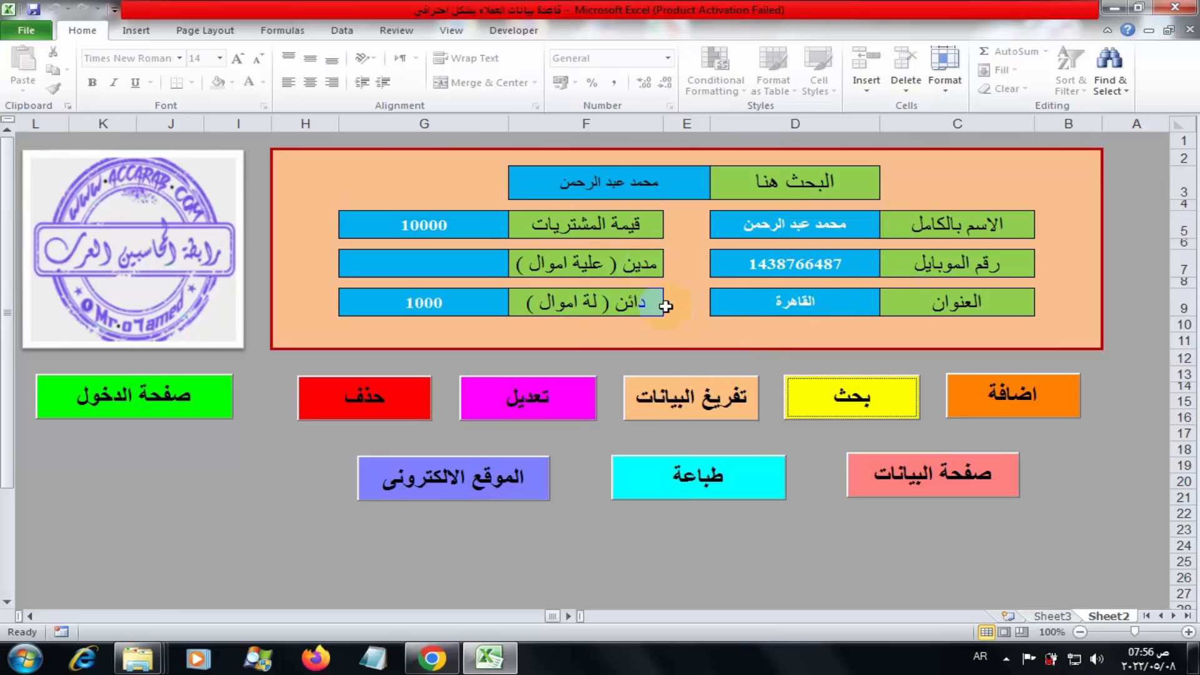
Delete the customer's record with حذف, confirm it, and verify the data table is empty
click(336, 399)
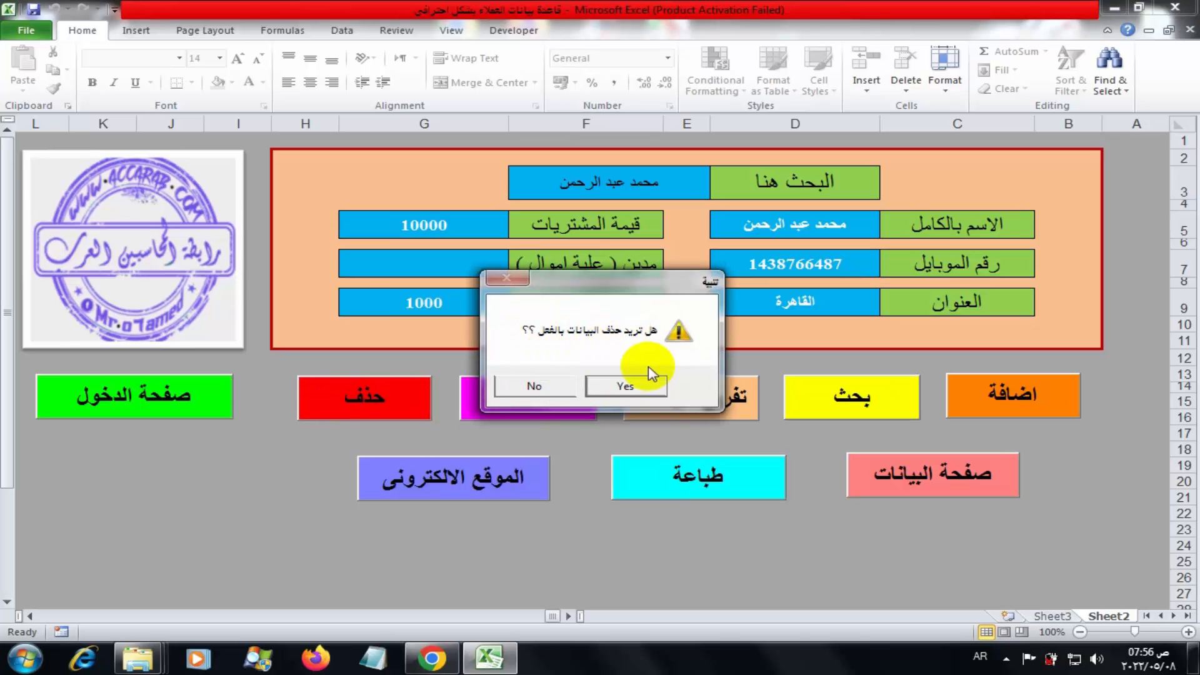
click(627, 386)
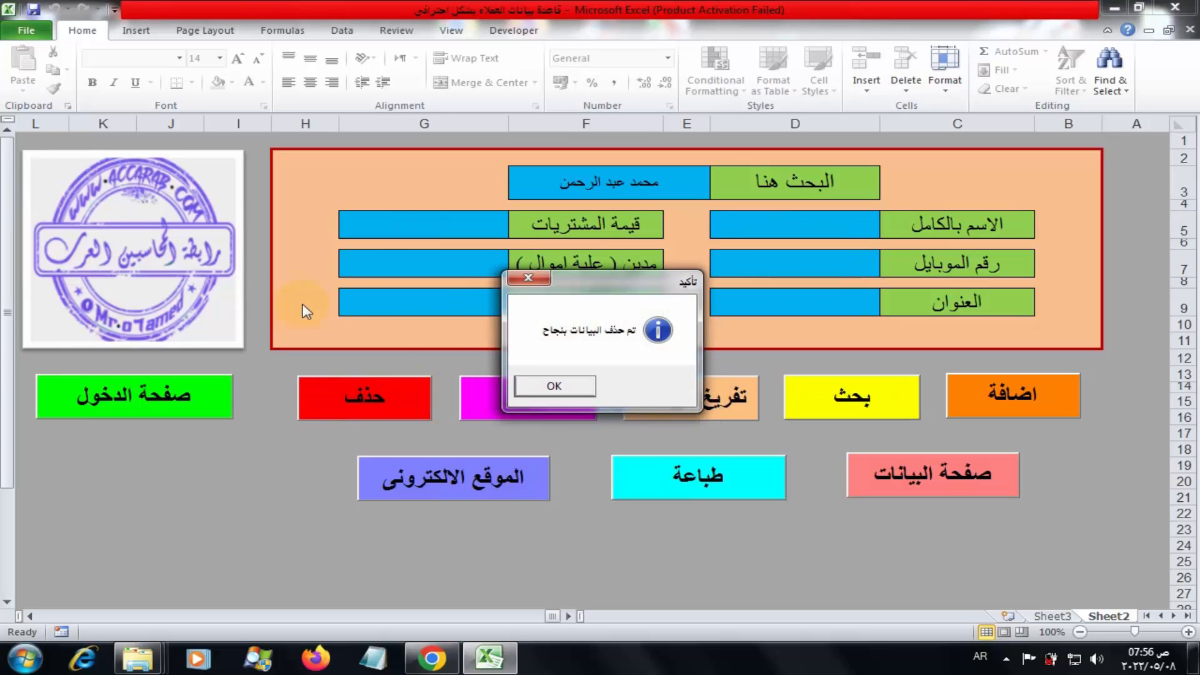
click(536, 383)
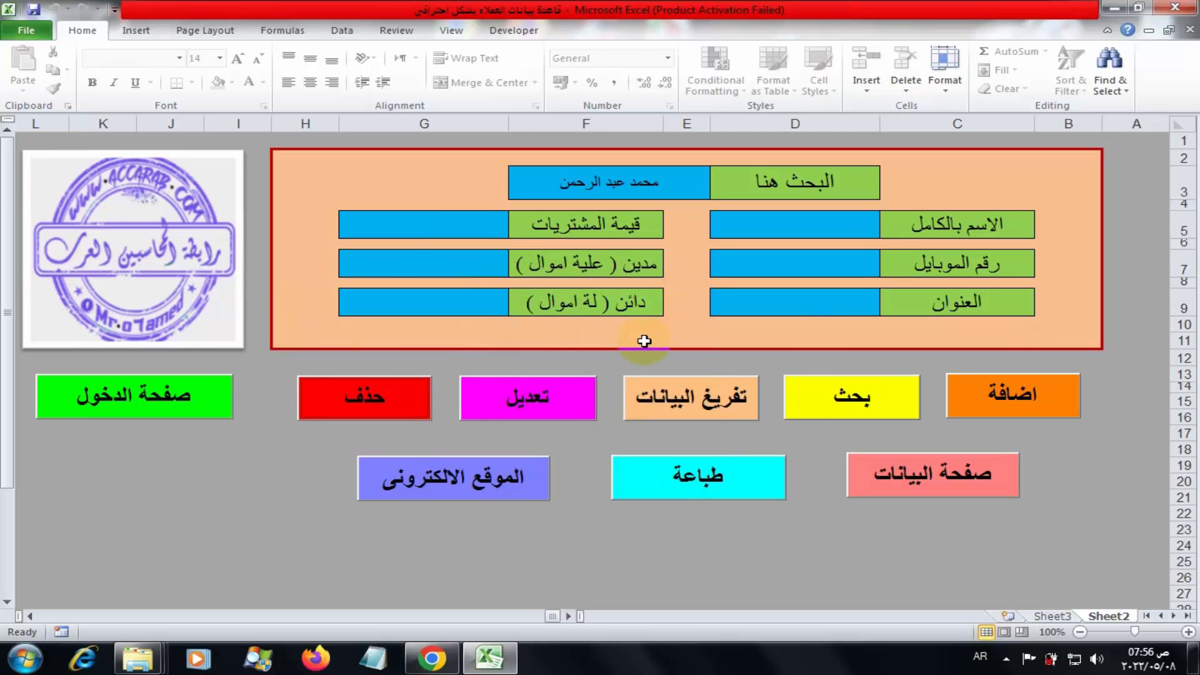
click(908, 487)
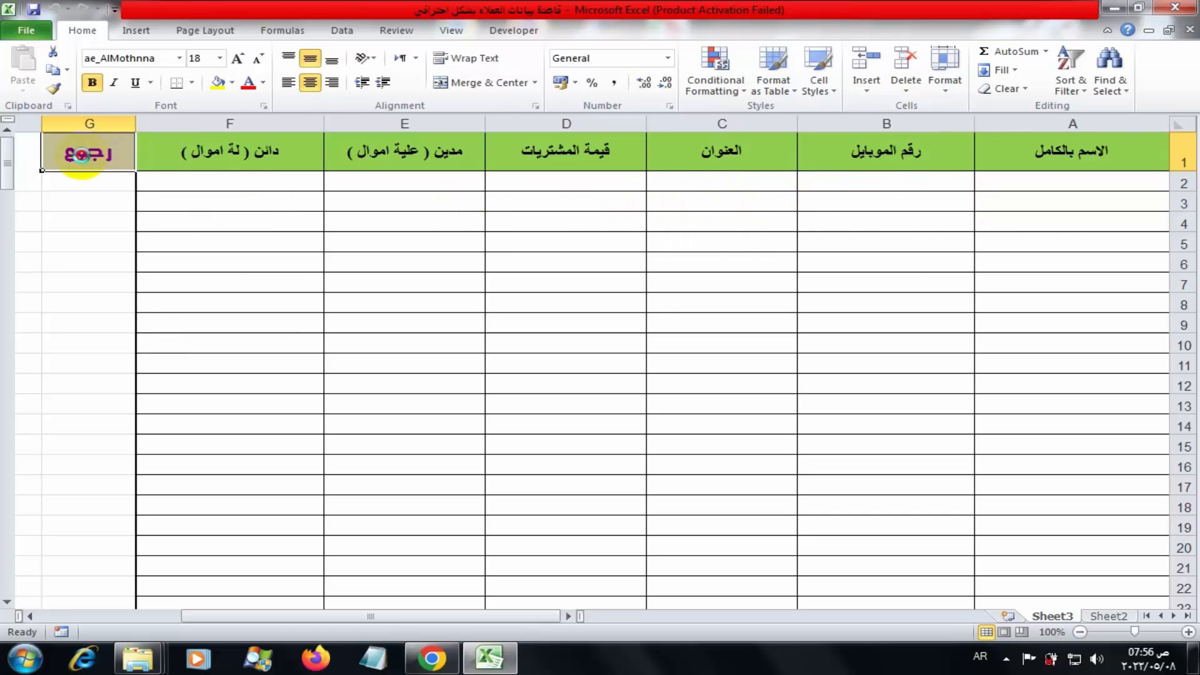
click(82, 155)
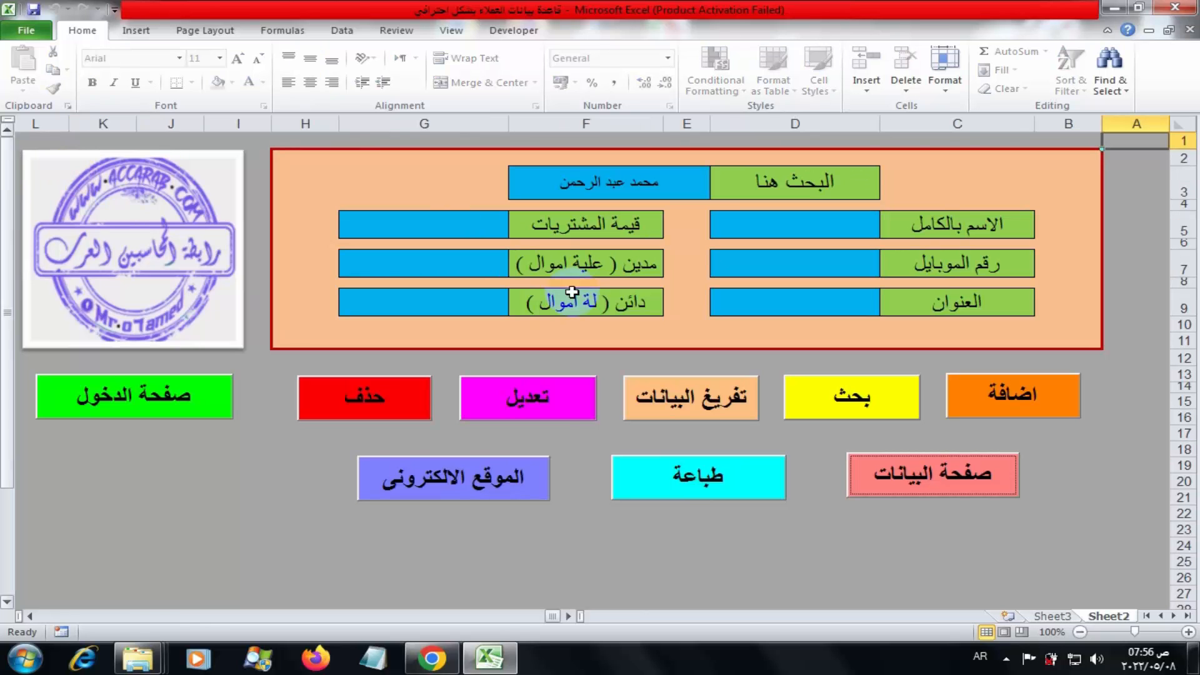
click(707, 485)
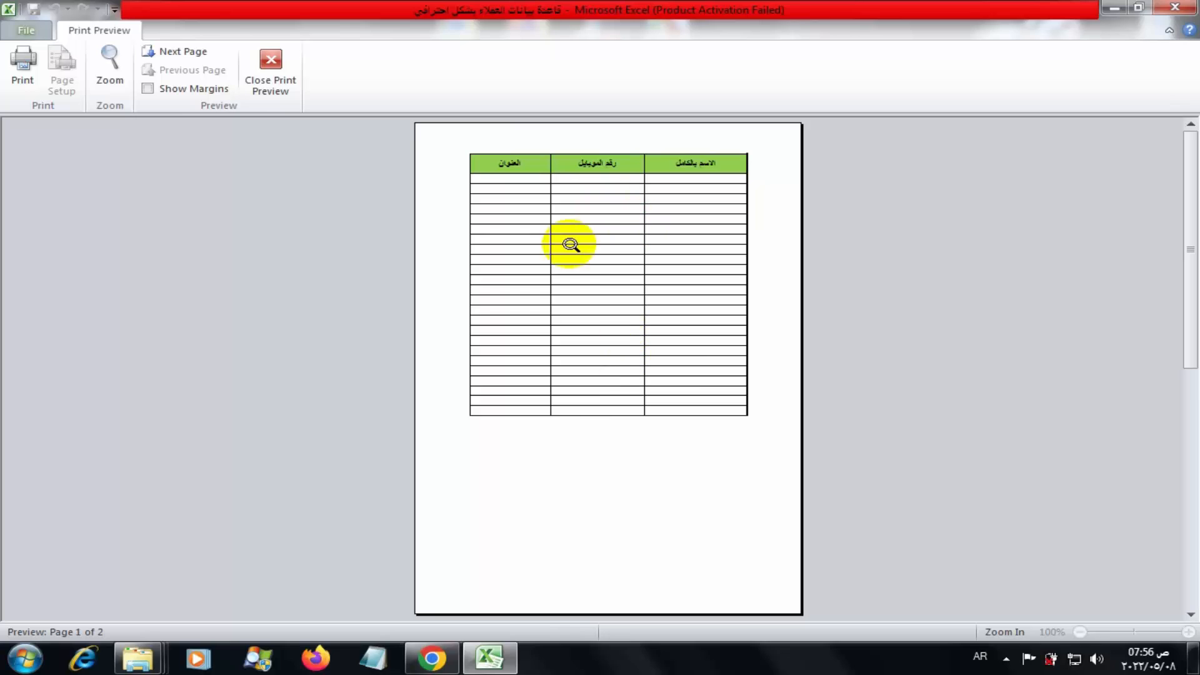
click(284, 80)
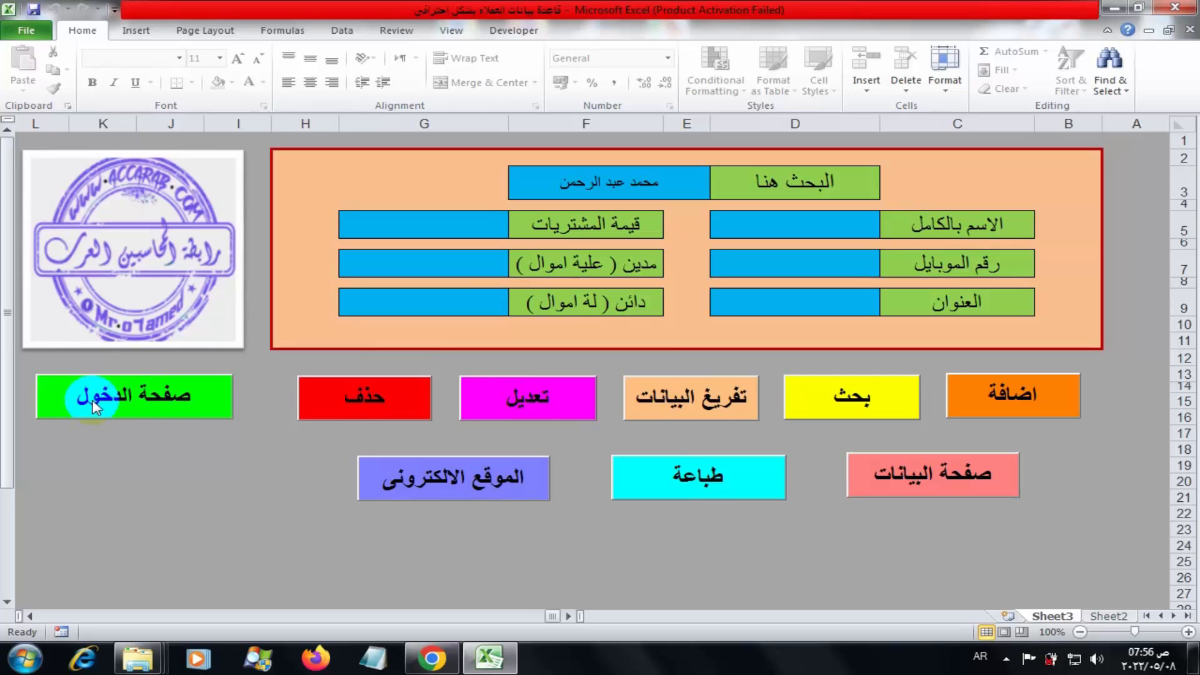
Go to the login screen, log in to the entry form, then return to the login screen
click(135, 397)
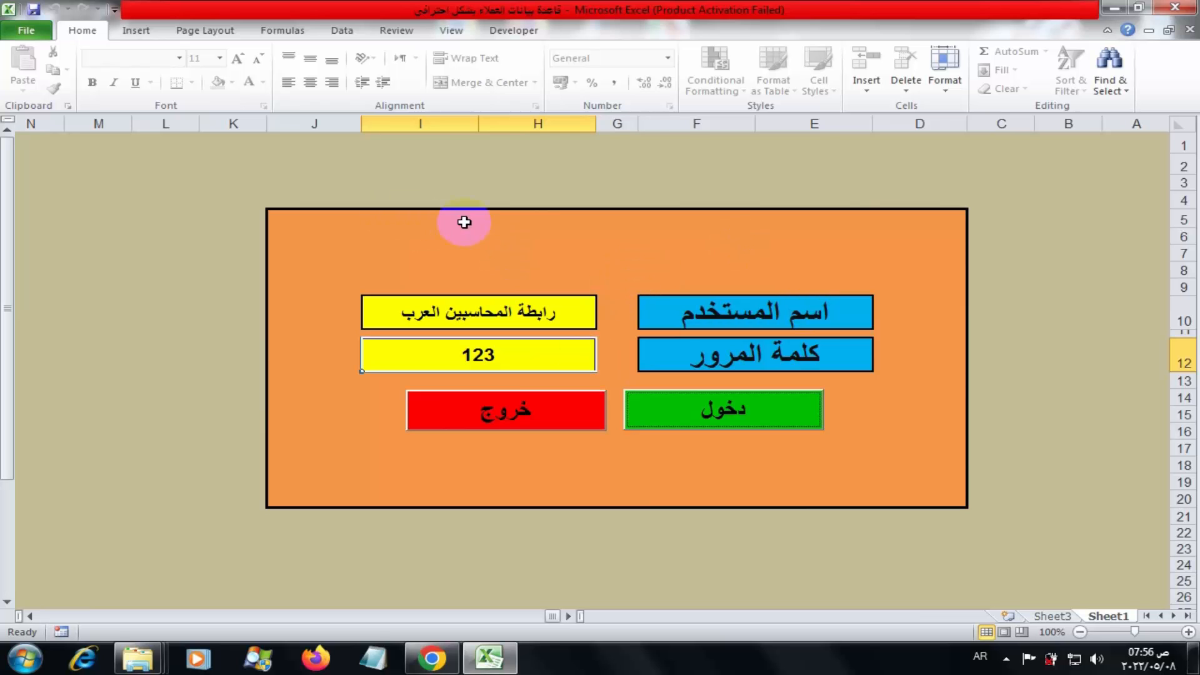
click(719, 410)
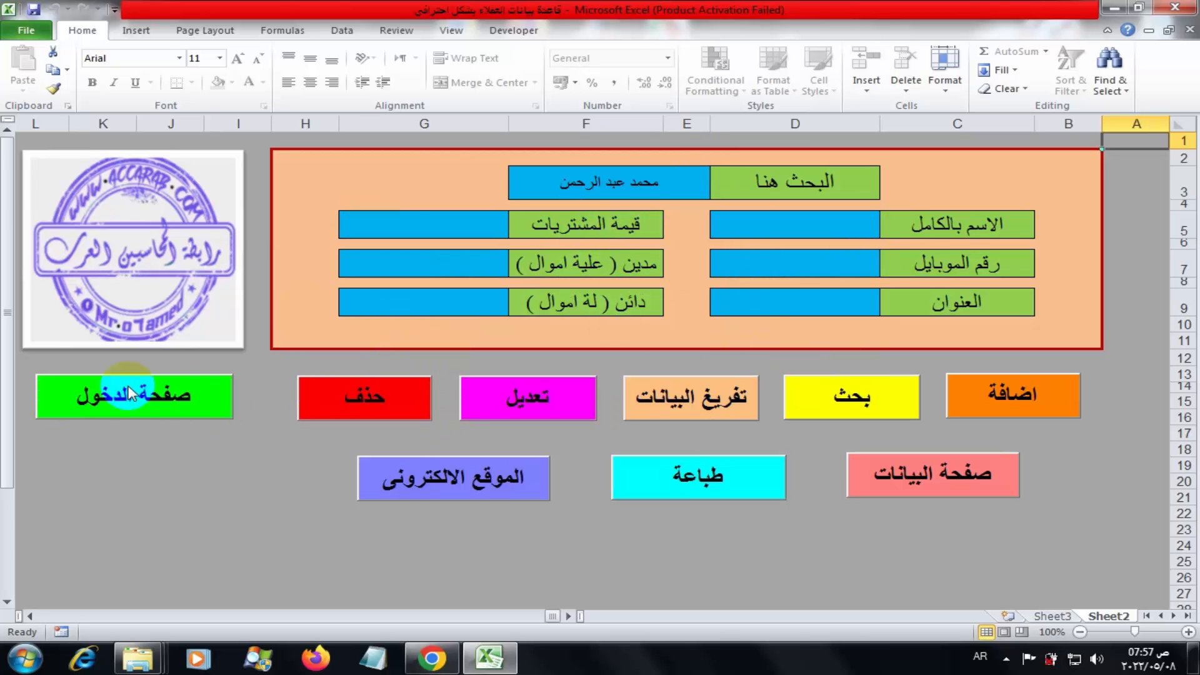
click(116, 401)
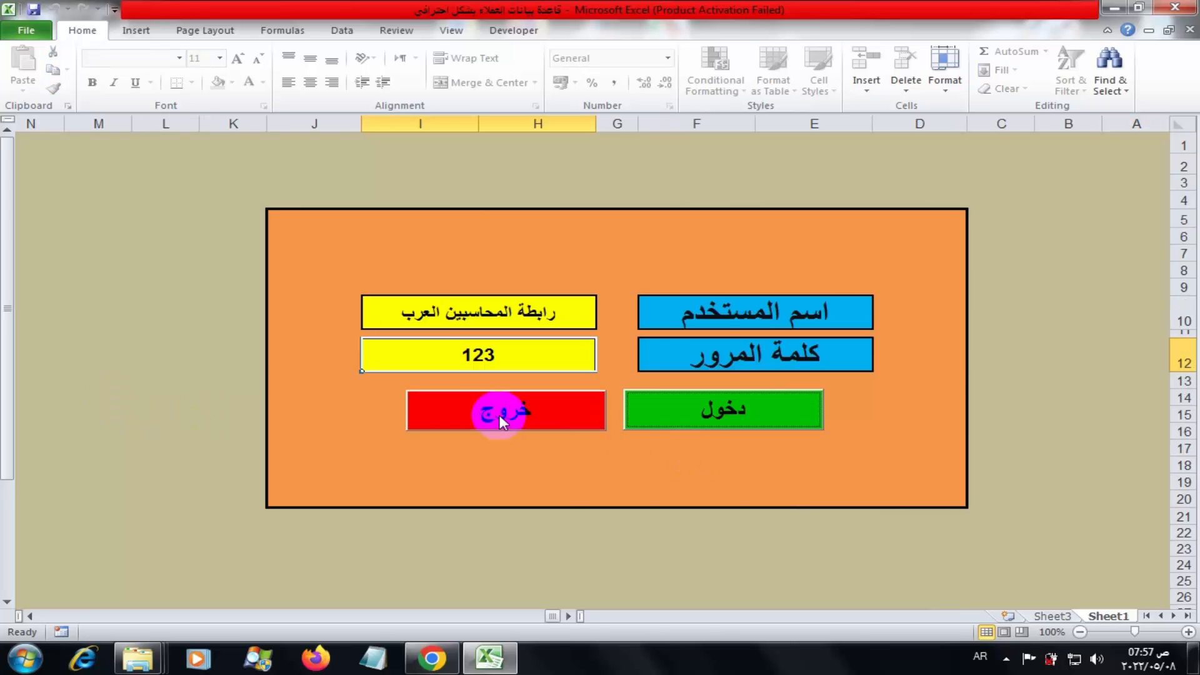
Exit the workbook with خروج, confirming Yes and OK so it saves and closes
click(491, 409)
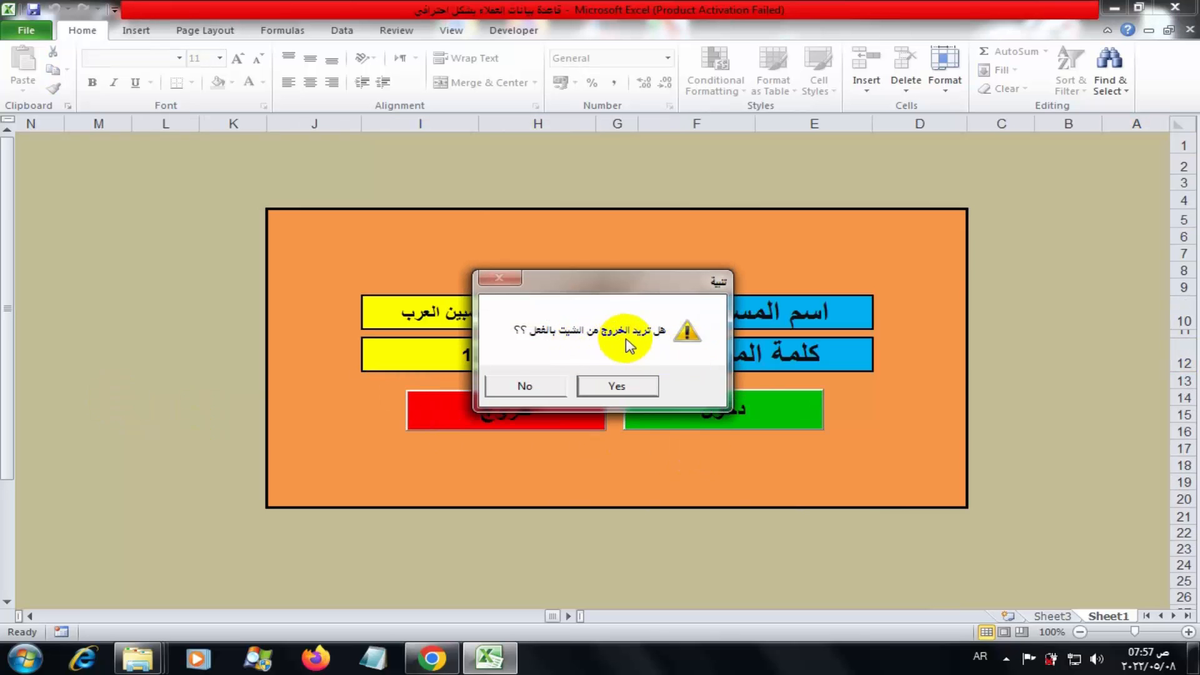
click(616, 386)
click(563, 373)
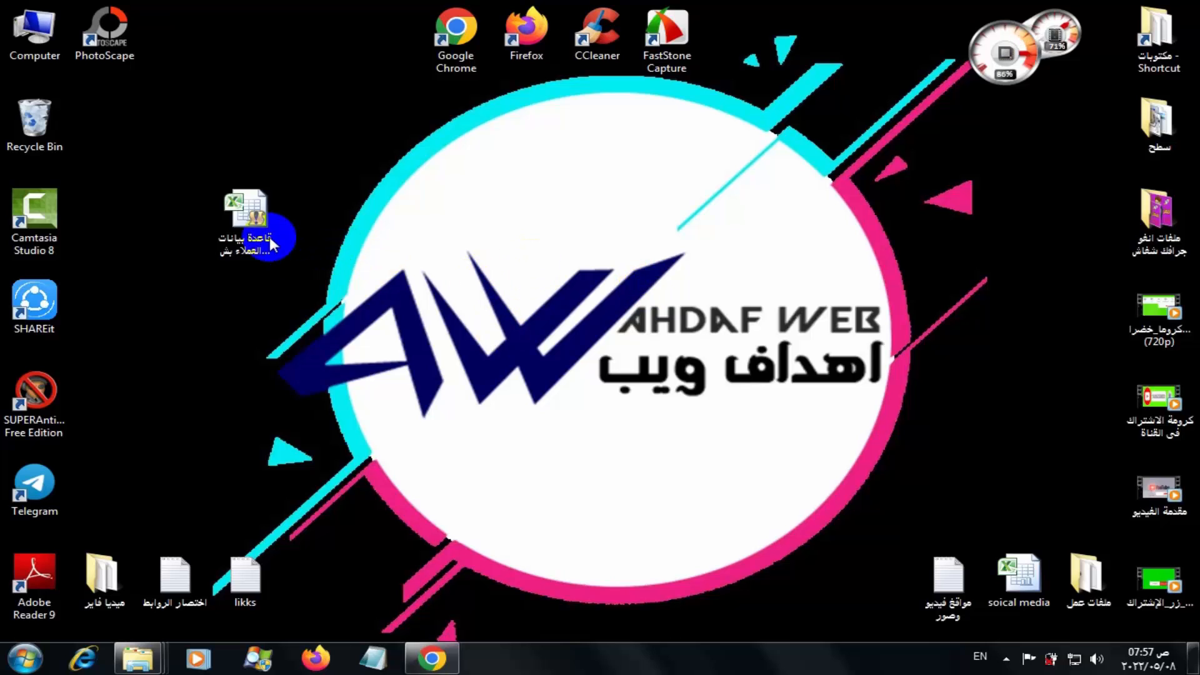
Reopen the customer database workbook from its desktop icon
click(261, 232)
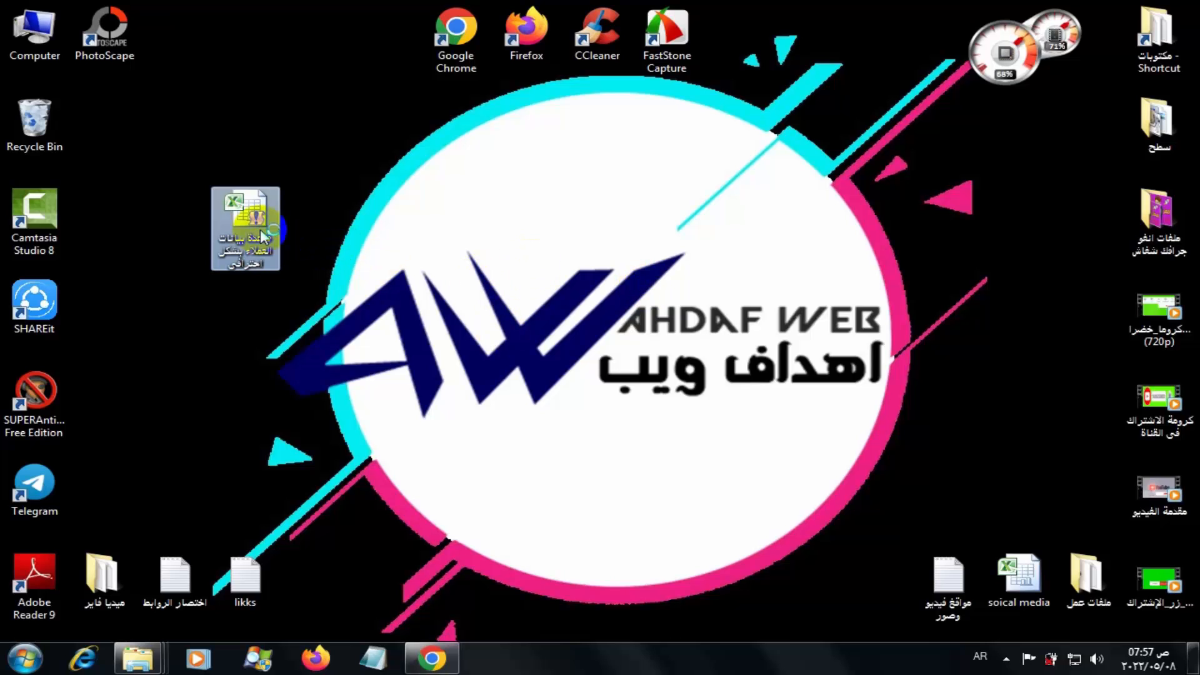
double_click(262, 233)
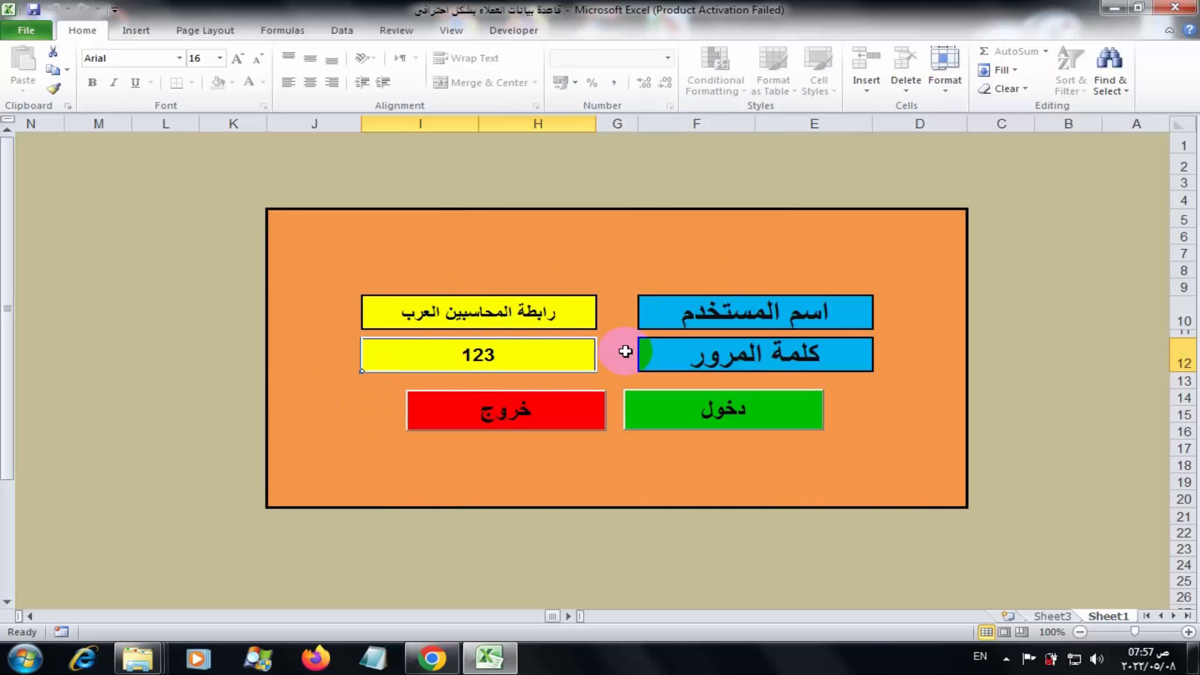
Log in with the green دخول button and close the Office Activation Wizard
click(750, 412)
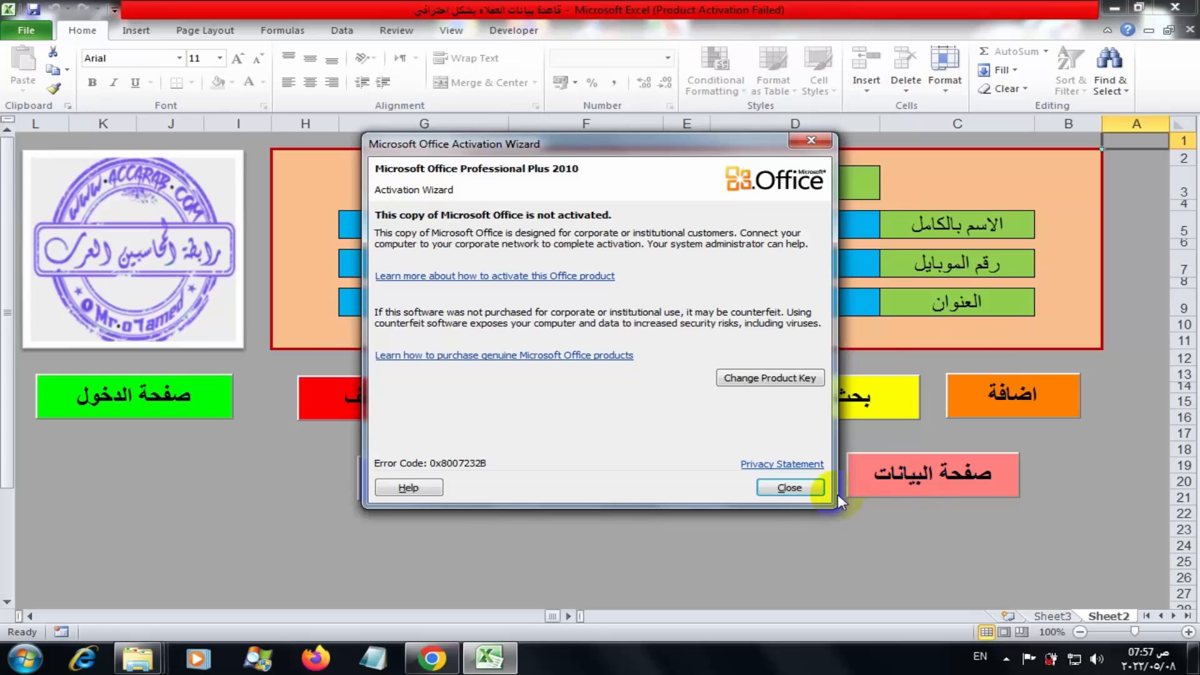
click(791, 482)
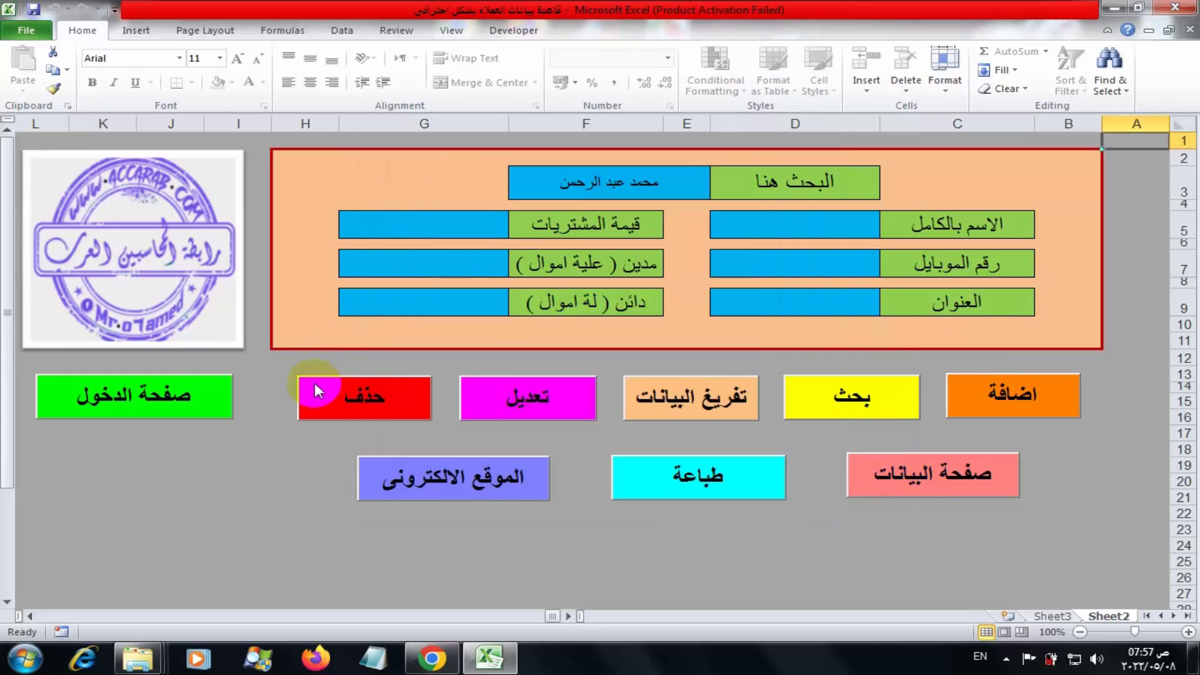